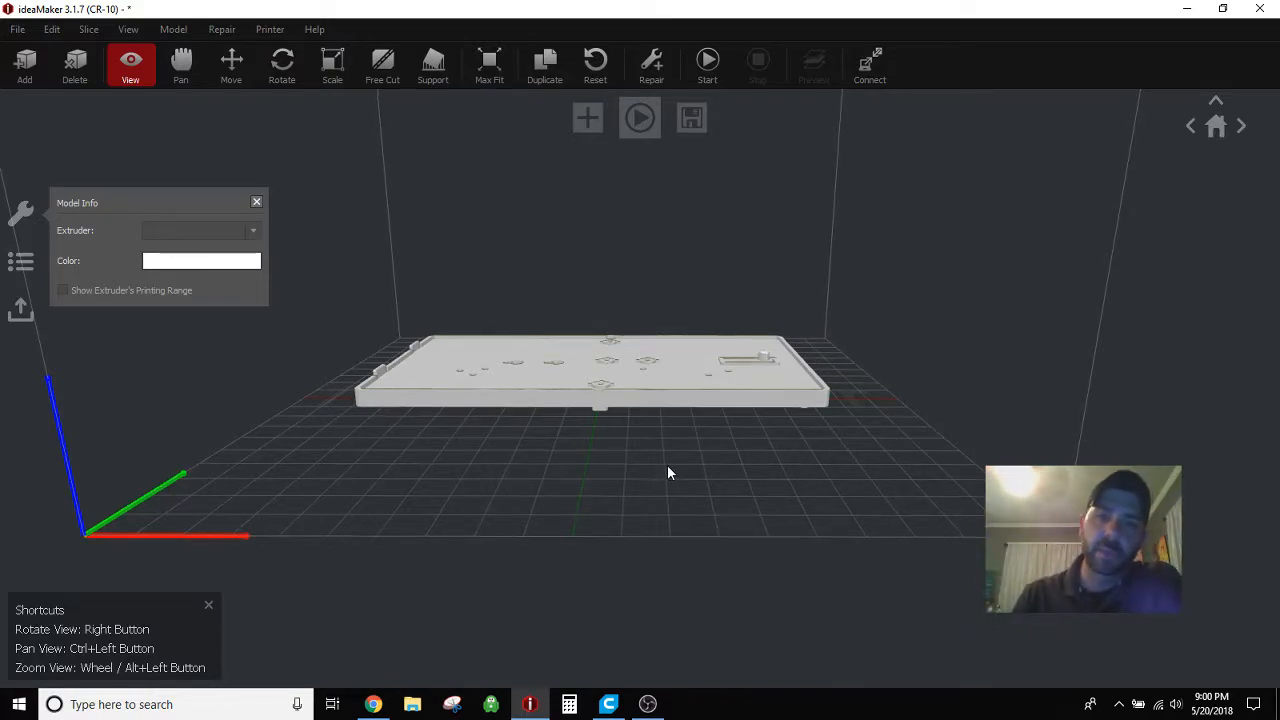
# - Examine the plate's top face, edge tabs, keyhole slots and raised slider from several angles
pyautogui.moveTo(466, 457); pyautogui.dragTo(846, 374, button='right')
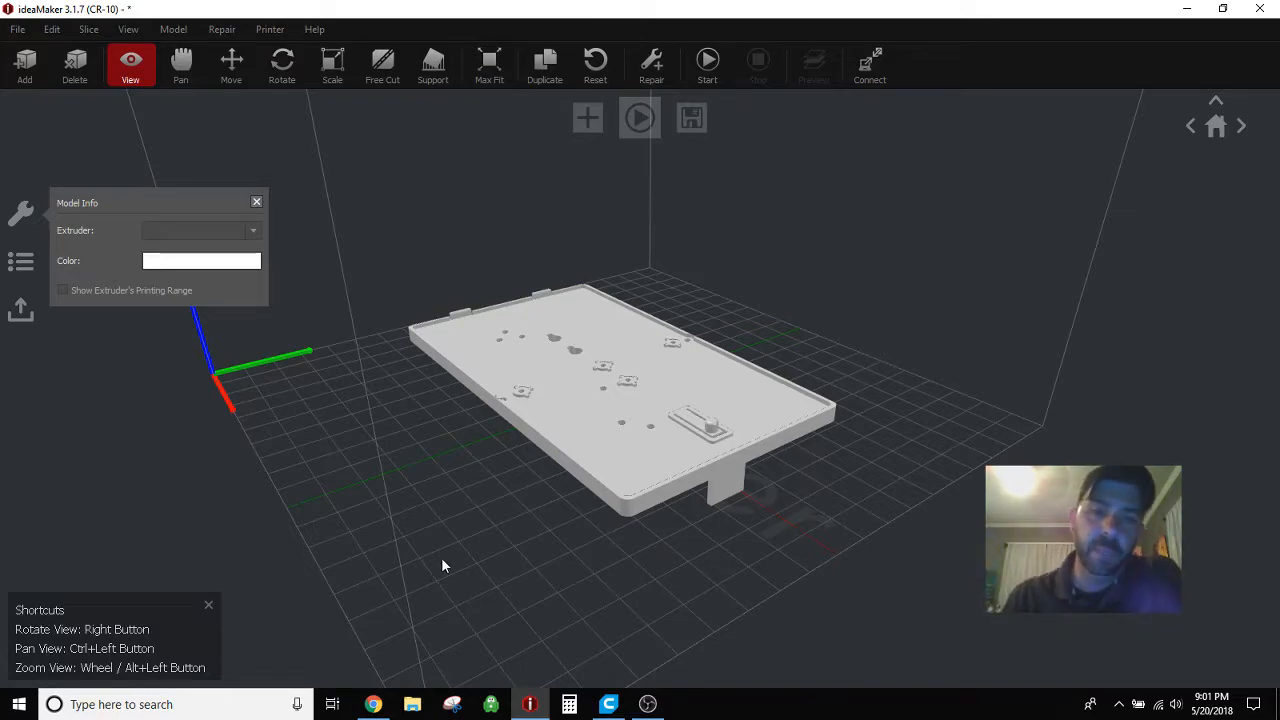
pyautogui.moveTo(458, 578); pyautogui.dragTo(545, 564, button='right')
pyautogui.moveTo(681, 590); pyautogui.dragTo(593, 546, button='right')
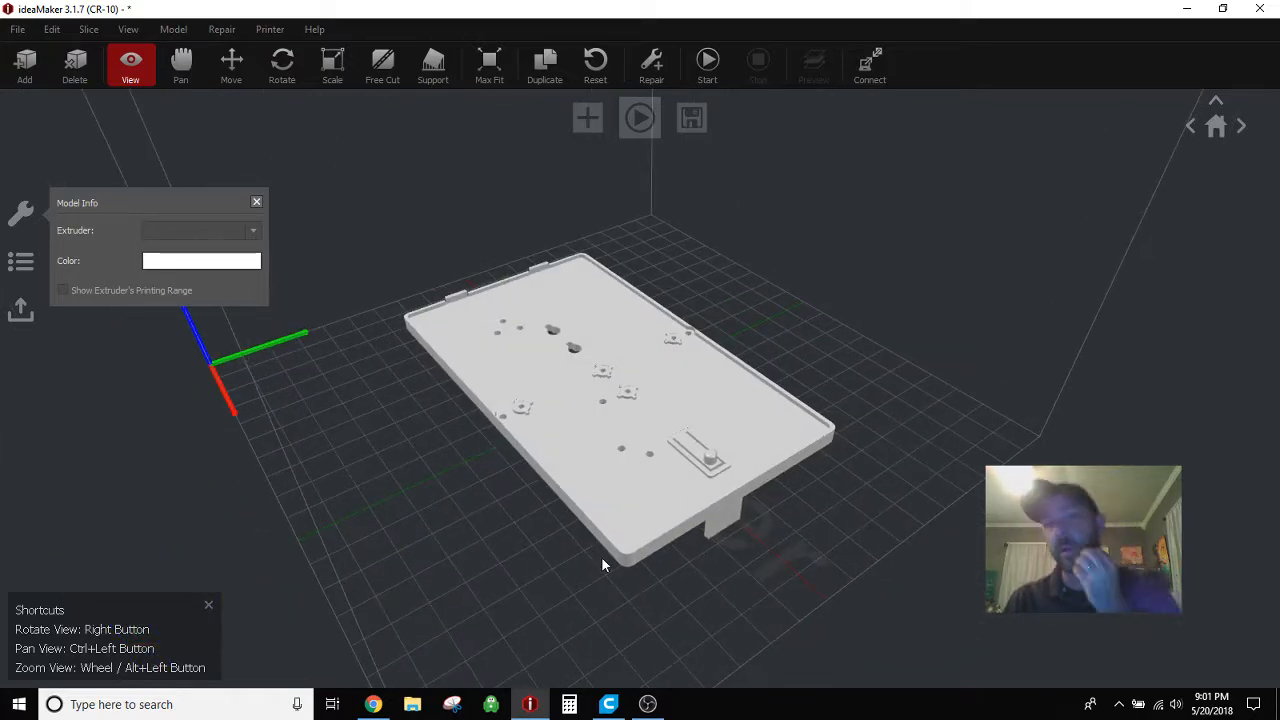
pyautogui.moveTo(587, 417); pyautogui.dragTo(575, 425, button='right')
pyautogui.moveTo(422, 537); pyautogui.dragTo(571, 380, button='right')
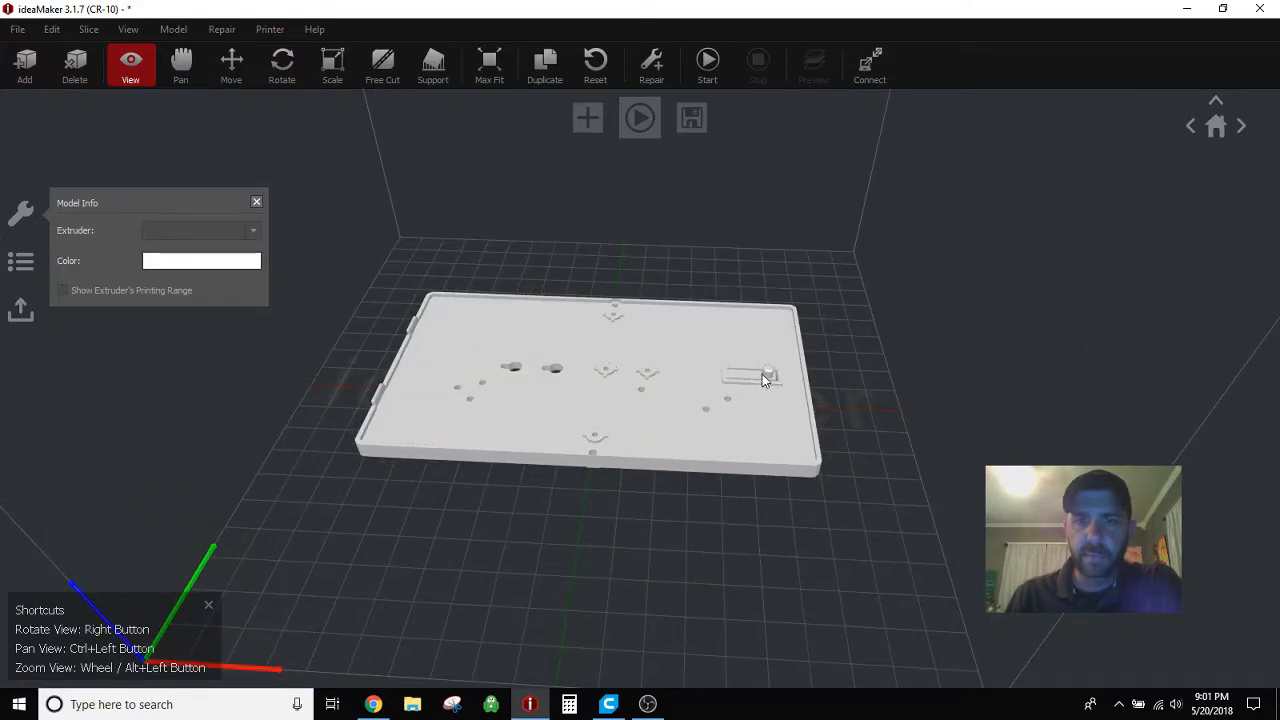
pyautogui.scroll(3, 765, 378)
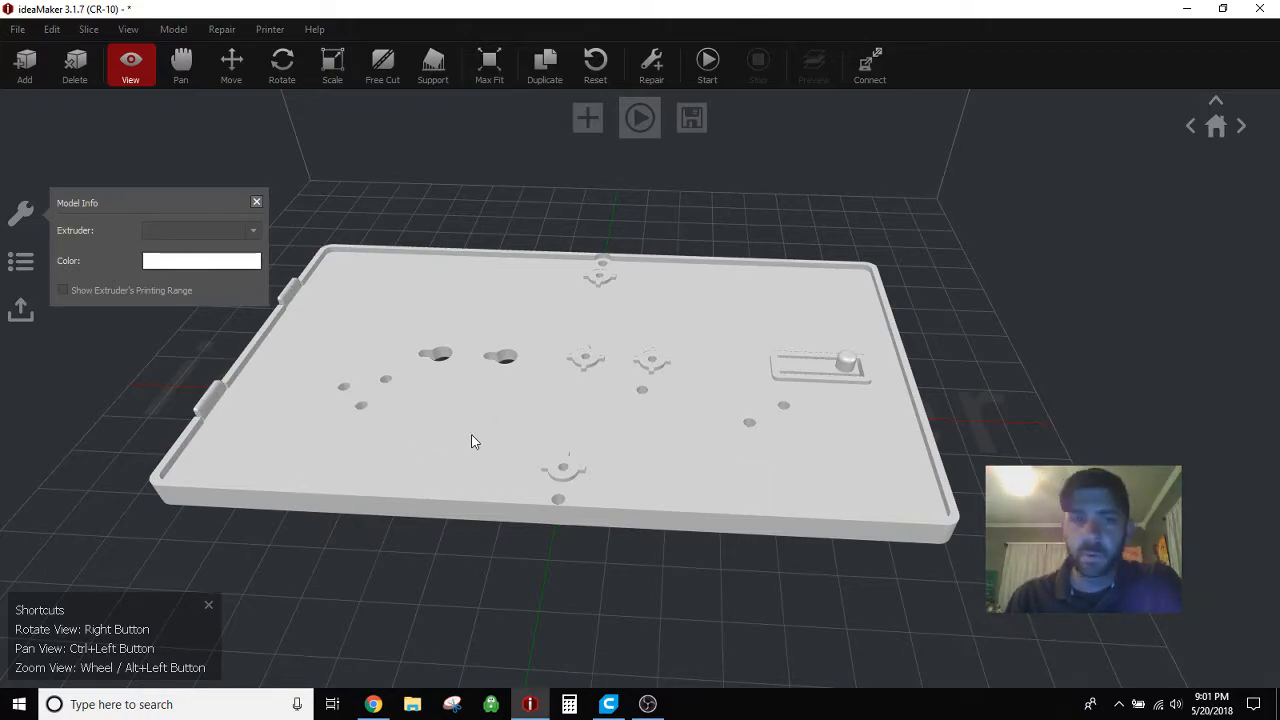
# - Flip the plate upside down by rotating it to 180° about the world X-axis
pyautogui.press('r')
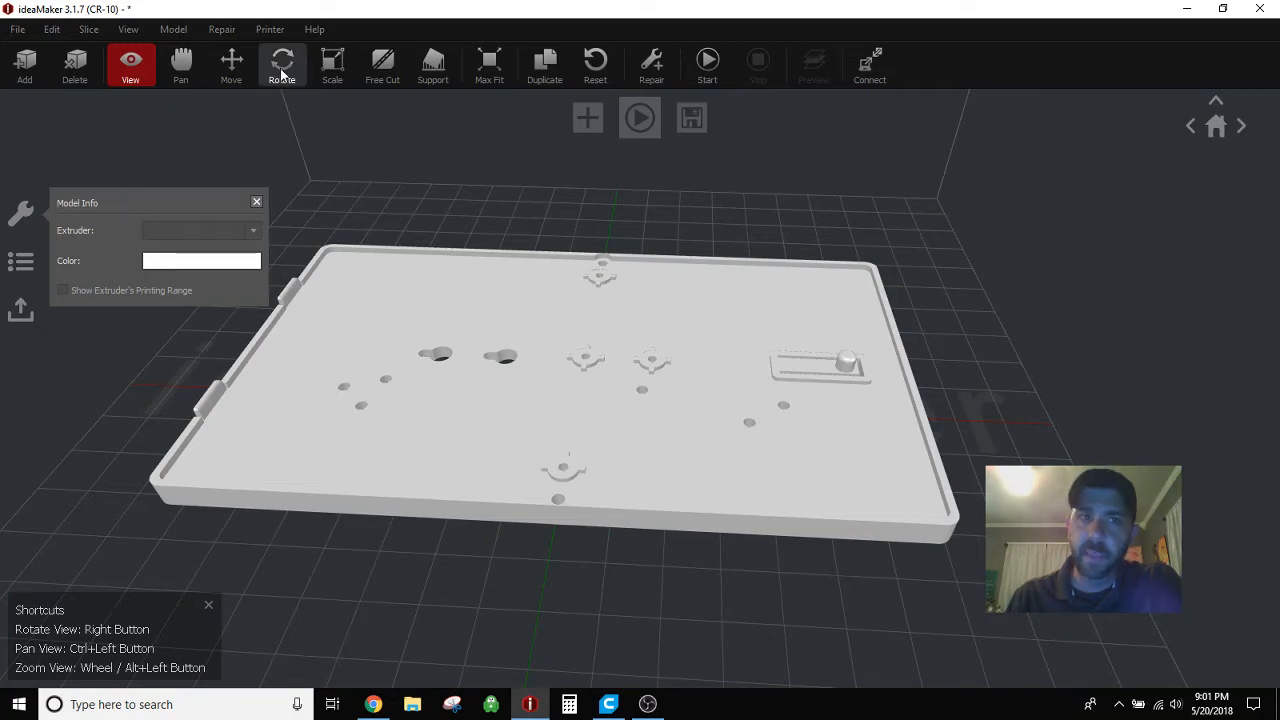
pyautogui.click(415, 378)
pyautogui.click(260, 272)
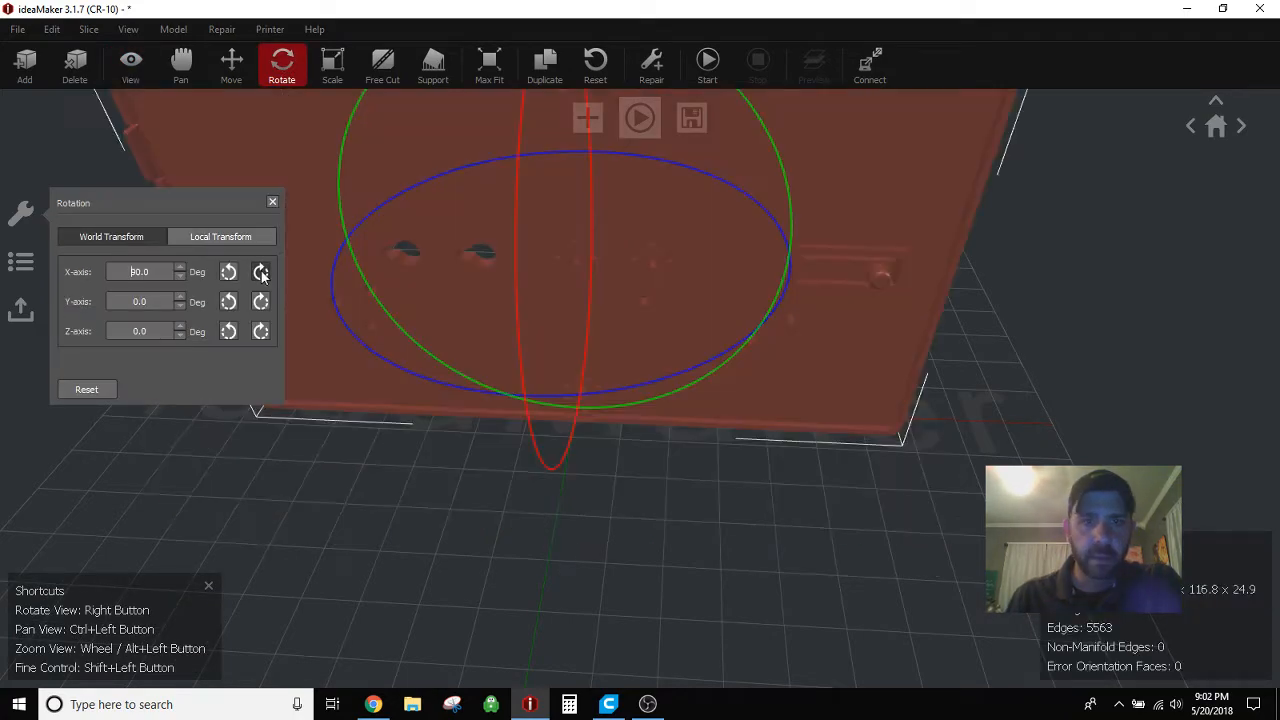
pyautogui.click(260, 272)
pyautogui.click(718, 603)
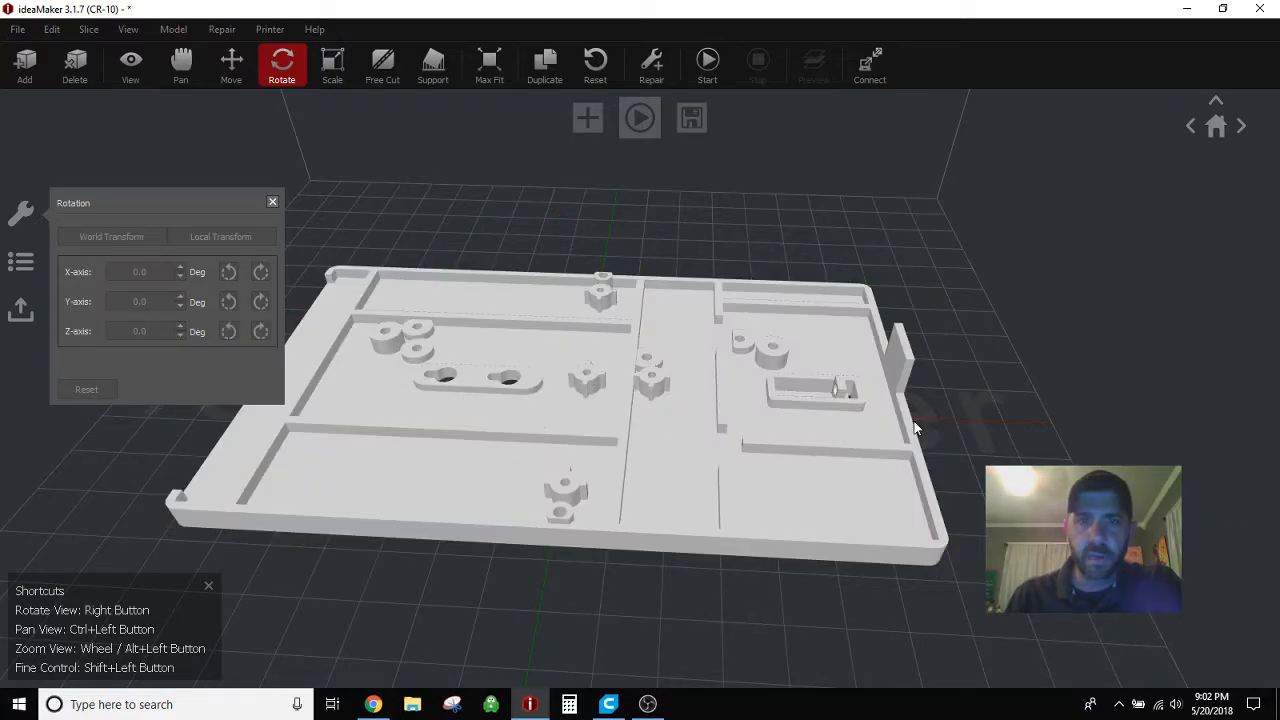
# - Stand the plate upright on its long edge by rotating it to 270° about the world X-axis
pyautogui.moveTo(722, 318); pyautogui.dragTo(438, 328, button='right')
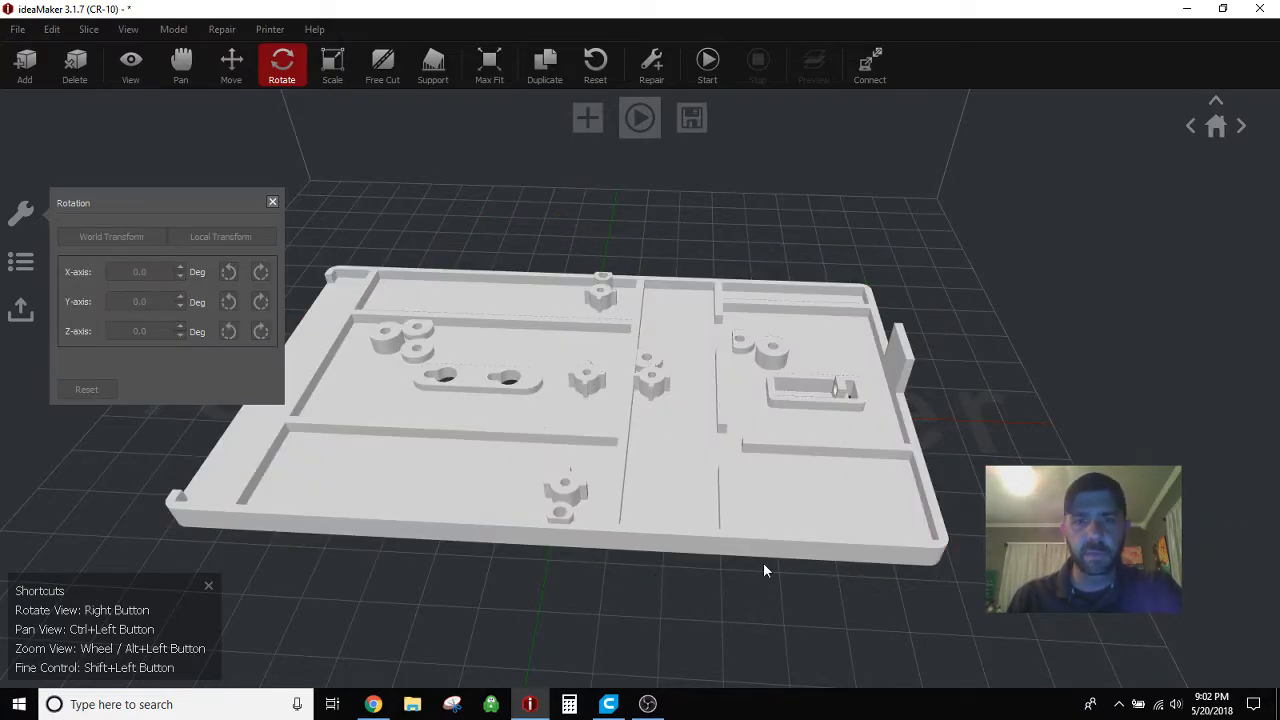
pyautogui.moveTo(727, 449); pyautogui.dragTo(786, 413, button='right')
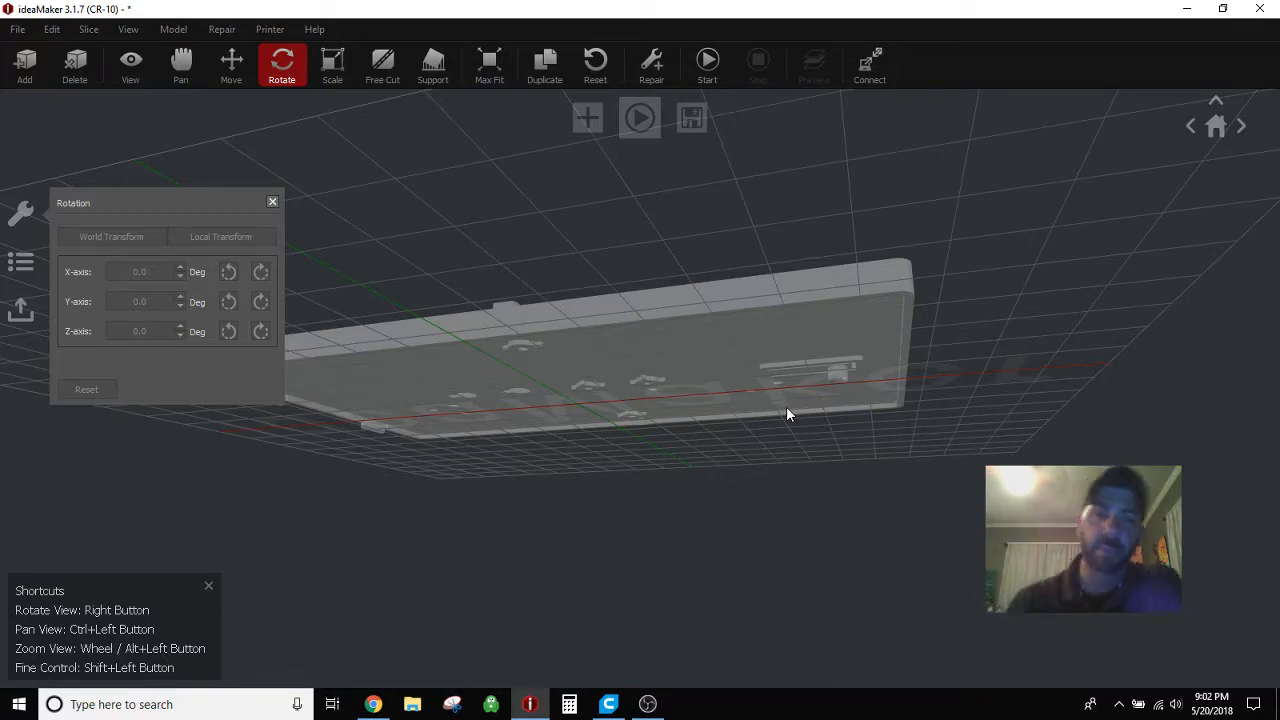
pyautogui.moveTo(734, 303); pyautogui.dragTo(845, 458, button='right')
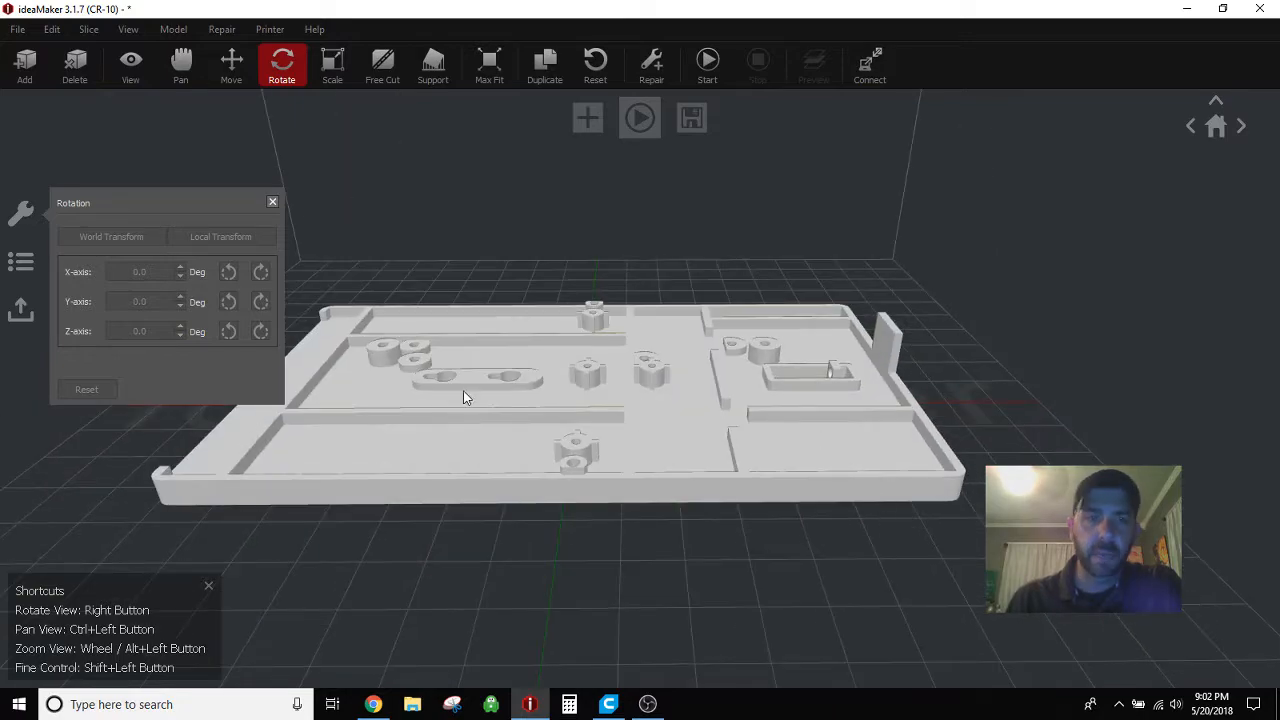
pyautogui.click(507, 436)
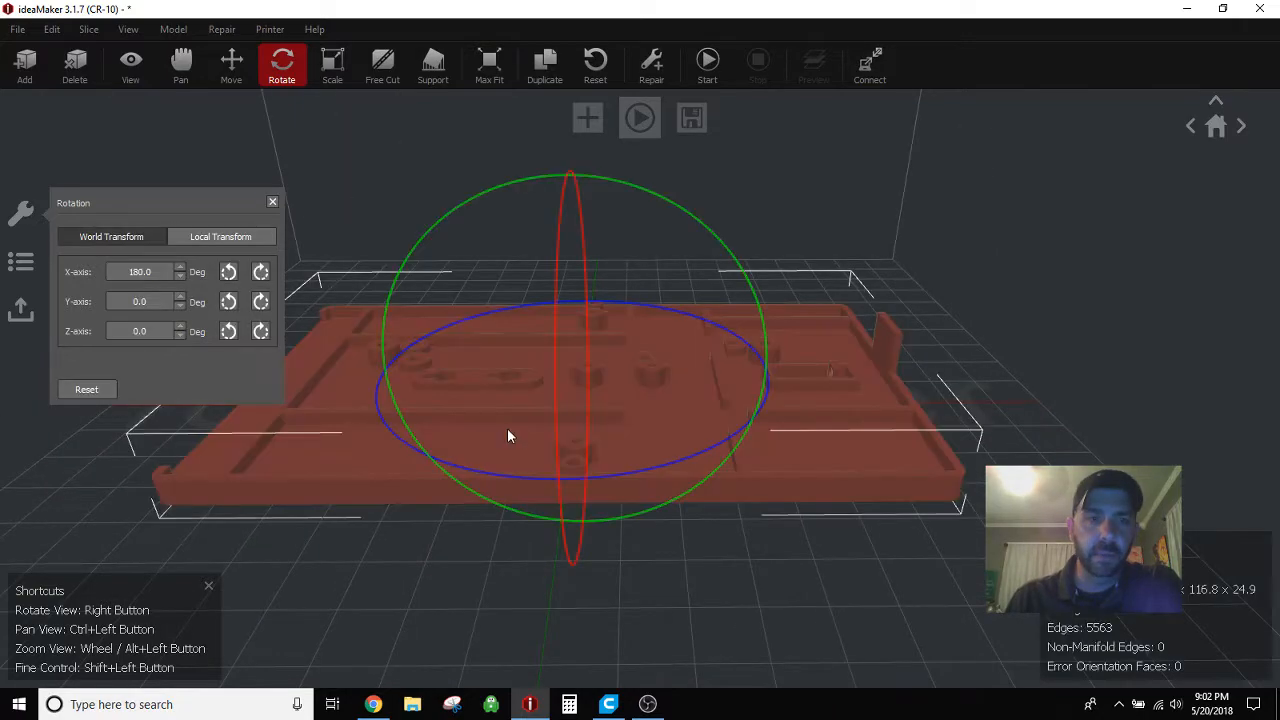
pyautogui.click(260, 272)
pyautogui.scroll(-3, 740, 464)
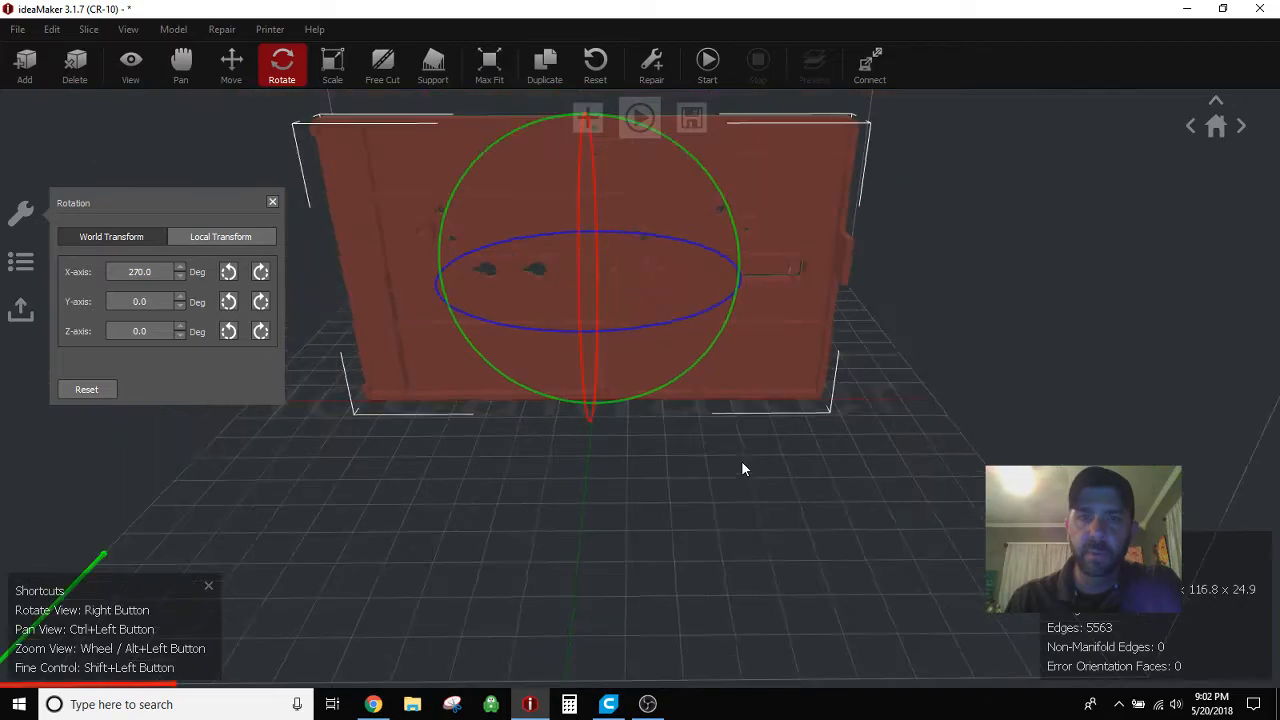
# - Examine the upright plate's front and back faces, including the slider, keyhole slots, bosses and ribs
pyautogui.moveTo(394, 520); pyautogui.dragTo(629, 440, button='right')
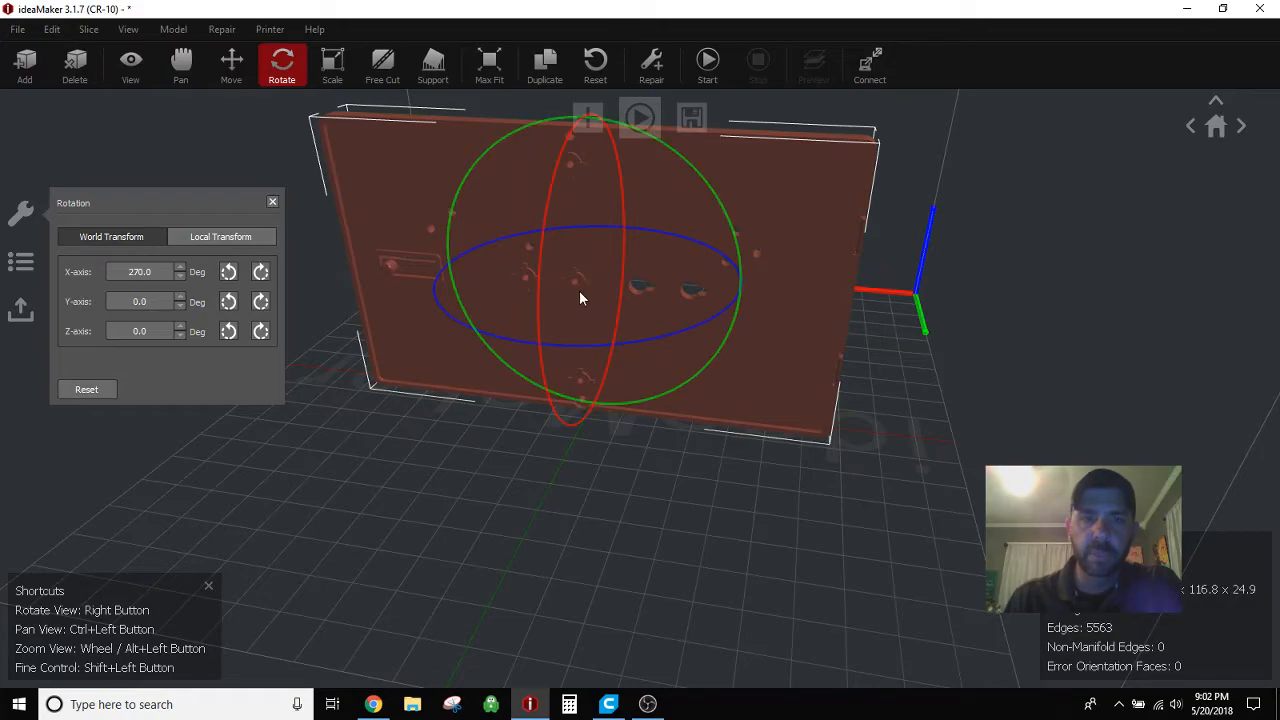
pyautogui.click(861, 482)
pyautogui.moveTo(745, 495); pyautogui.dragTo(510, 377, button='right')
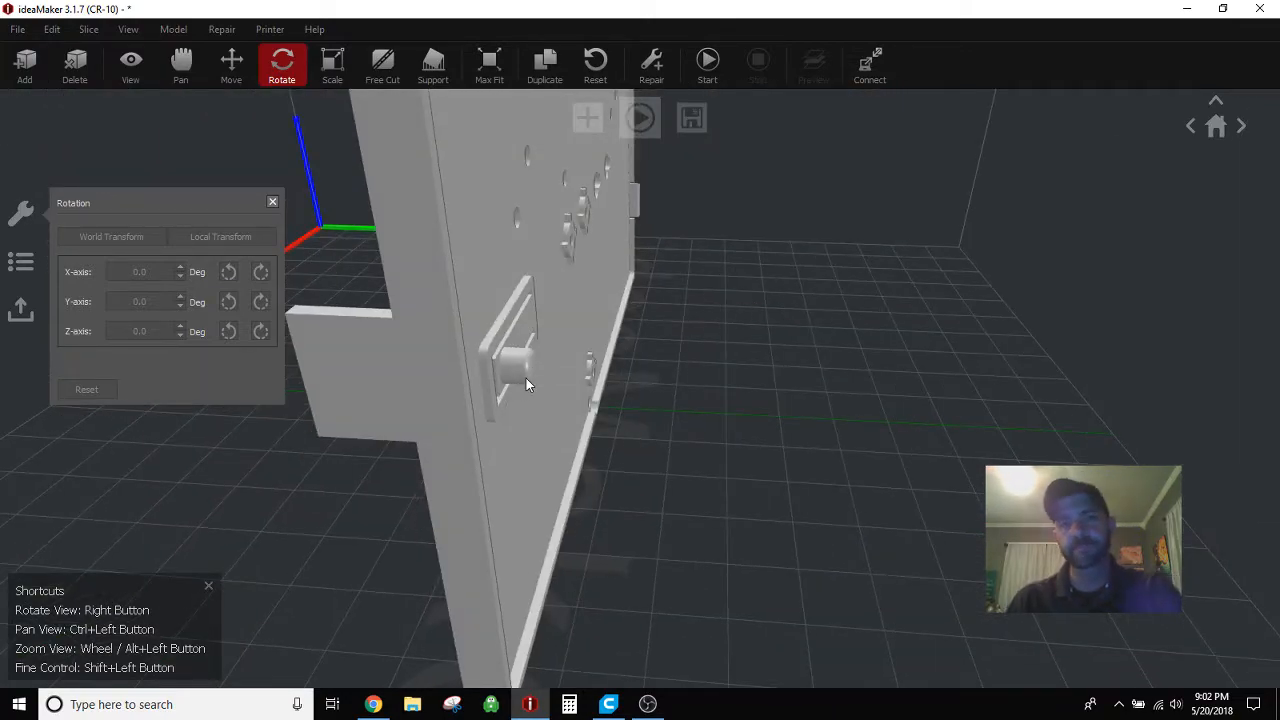
pyautogui.moveTo(692, 399); pyautogui.dragTo(736, 471, button='right')
pyautogui.moveTo(957, 520); pyautogui.dragTo(643, 468, button='right')
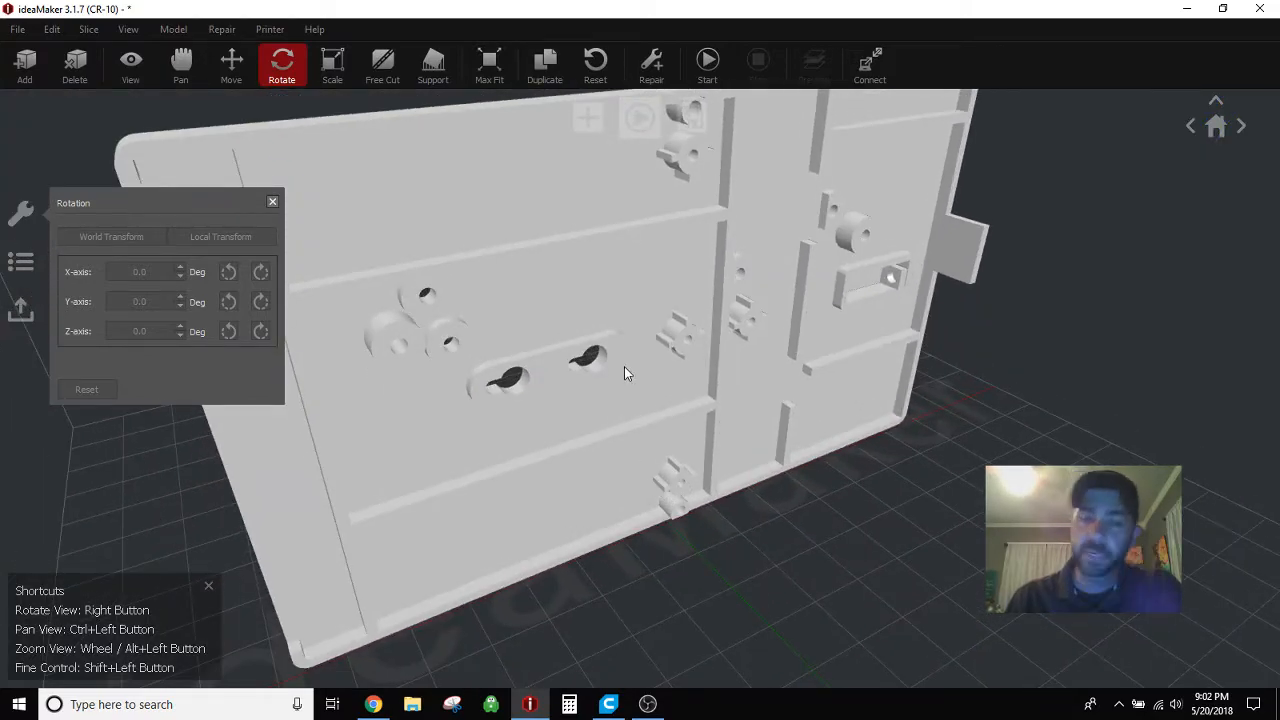
pyautogui.moveTo(626, 371); pyautogui.dragTo(631, 372, button='right')
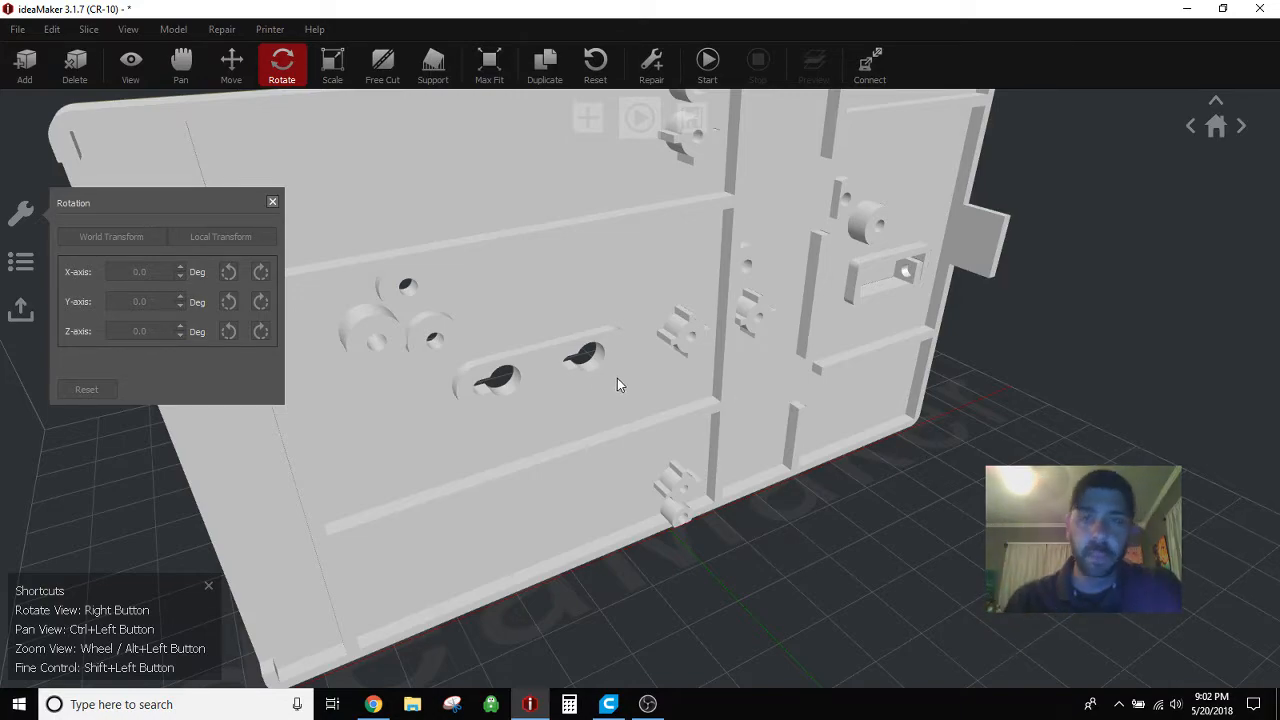
pyautogui.scroll(2, 668, 367)
pyautogui.scroll(-3, 668, 367)
pyautogui.moveTo(668, 367); pyautogui.dragTo(793, 342, button='right')
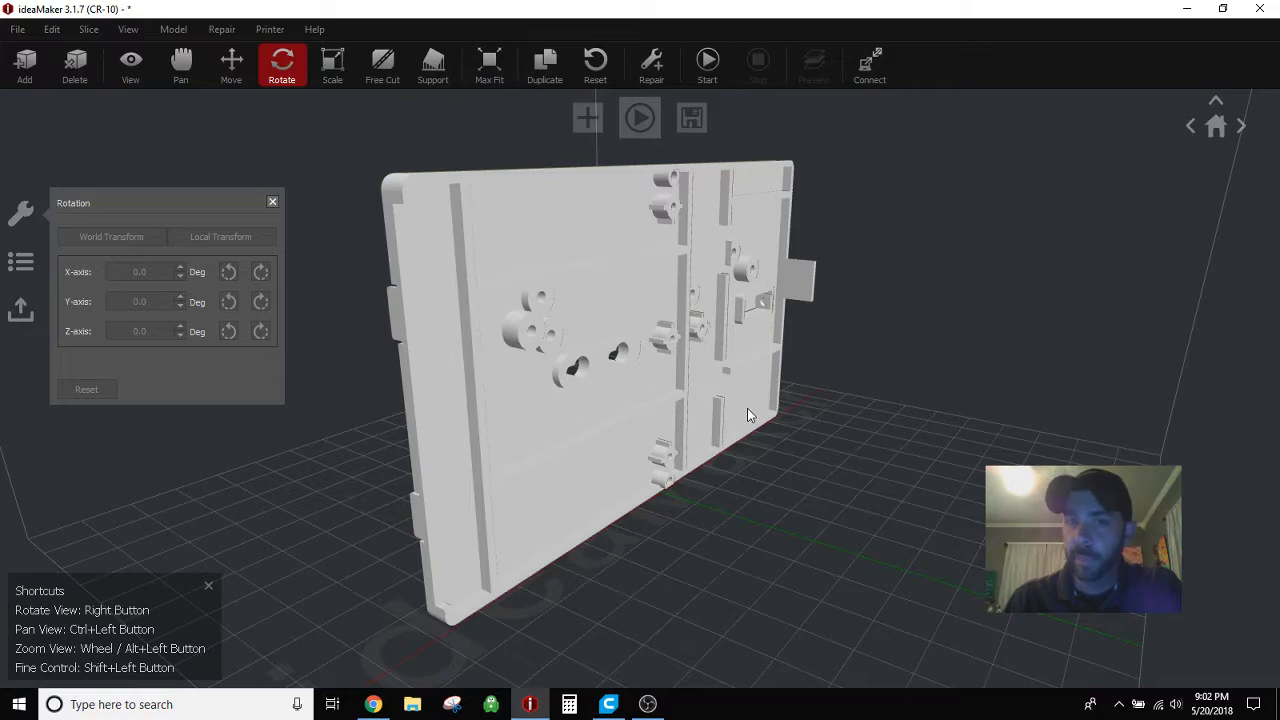
# - Create auto supports for the upright plate with a 6.00 mm pillar size and a 60° overhang angle
pyautogui.click(572, 382)
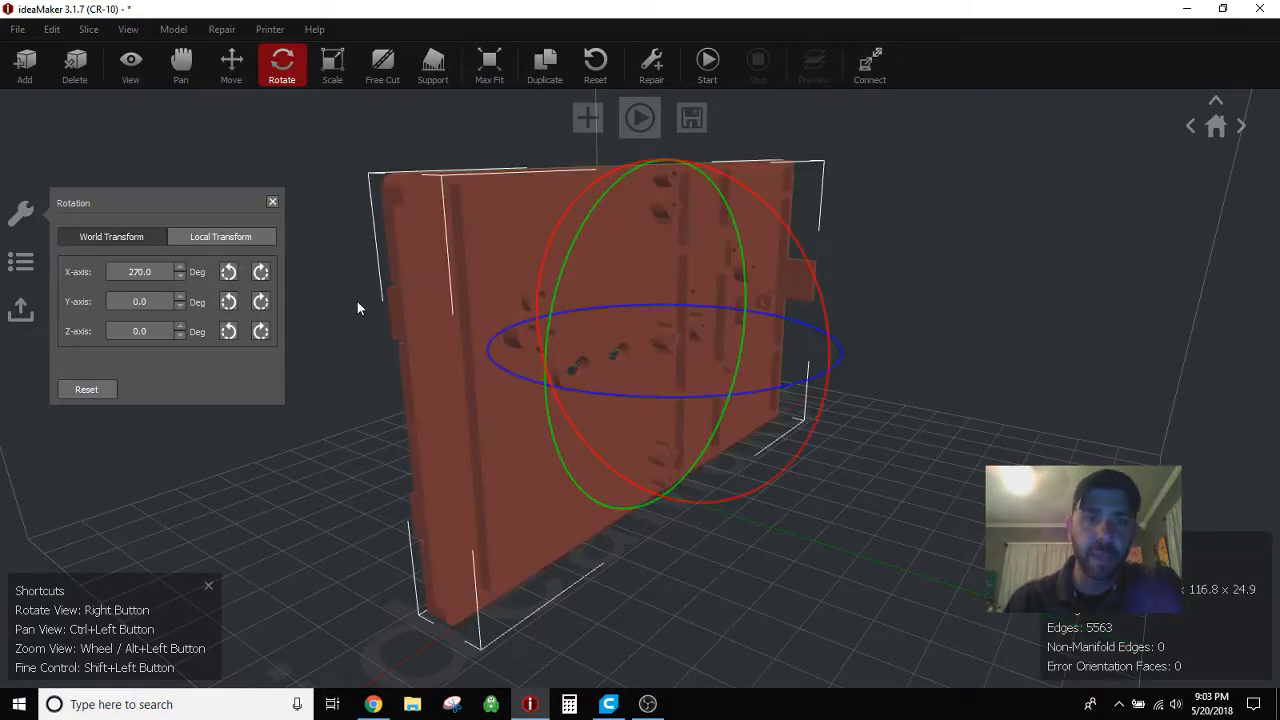
pyautogui.click(432, 66)
pyautogui.click(161, 338)
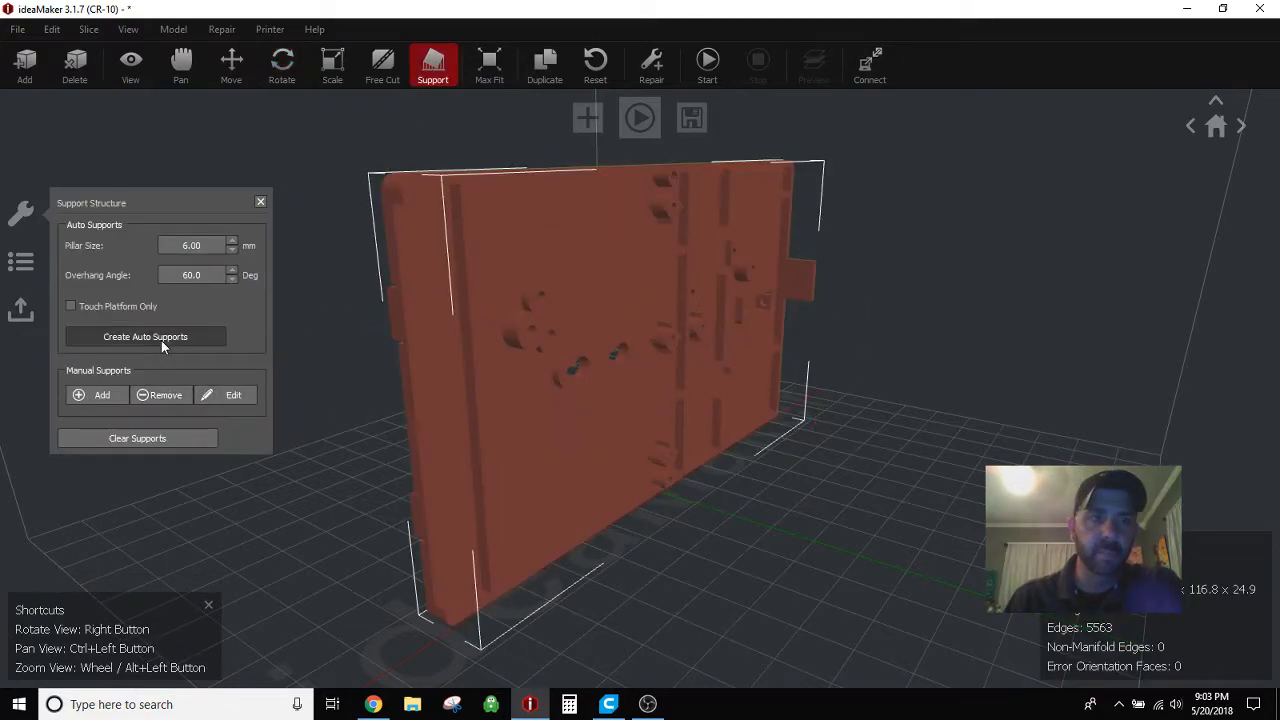
pyautogui.moveTo(815, 552)
pyautogui.mouseDown(button='right')
pyautogui.moveTo(783, 537)
pyautogui.moveTo(590, 556)
pyautogui.moveTo(688, 570)
pyautogui.moveTo(660, 549)
pyautogui.moveTo(829, 544)
pyautogui.mouseUp(button='right')
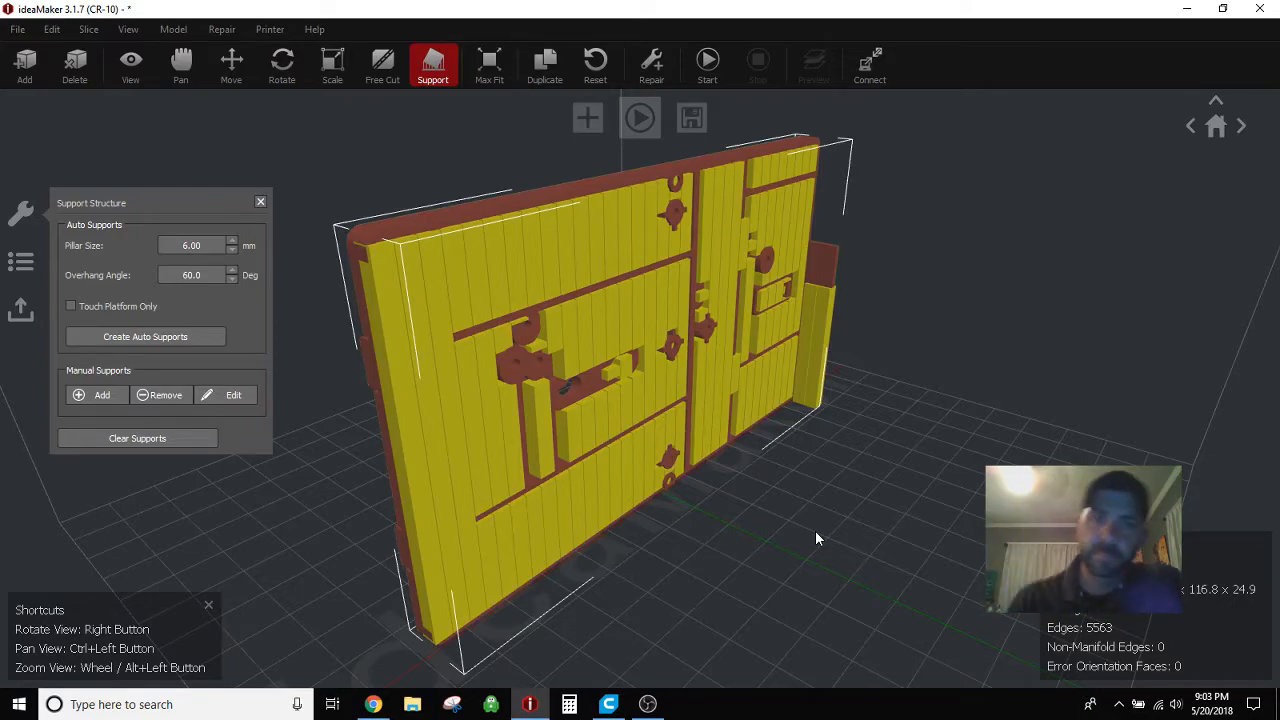
# - Review the infill, shell, platform and support settings of the CE-PLA-BASIC slicing template
pyautogui.click(710, 62)
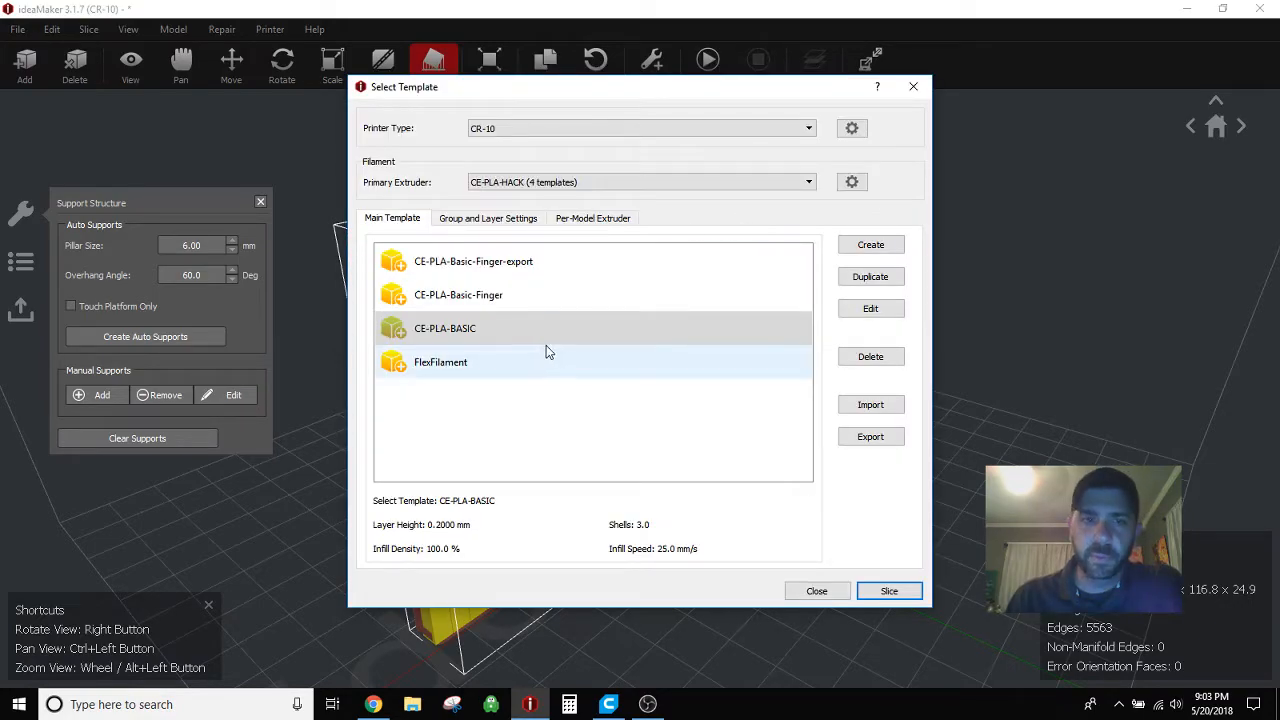
pyautogui.click(866, 311)
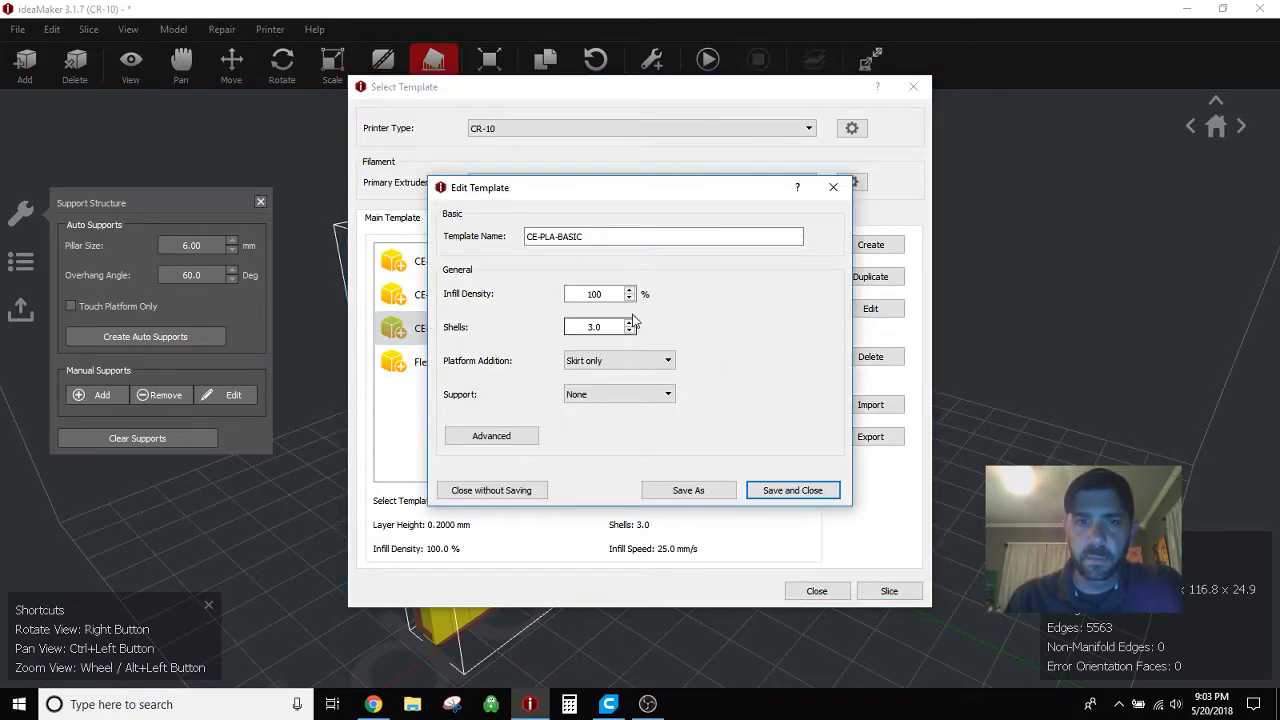
pyautogui.click(634, 396)
pyautogui.click(637, 398)
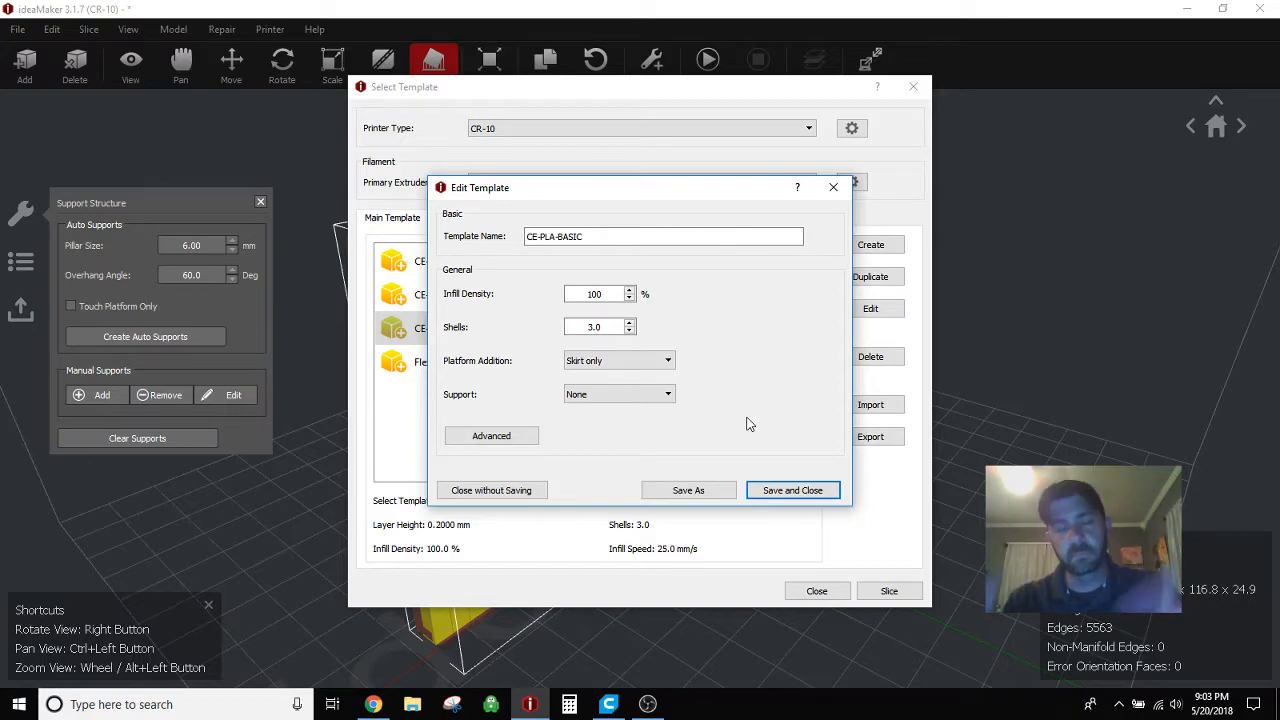
pyautogui.click(793, 491)
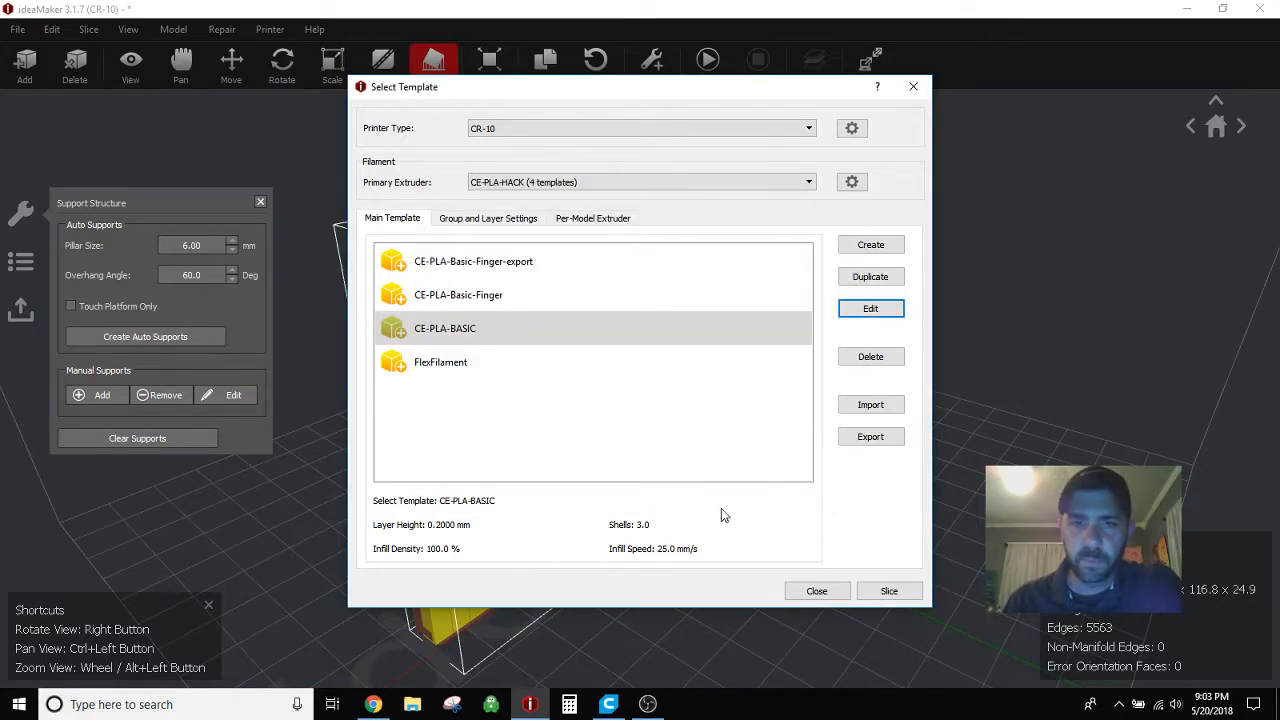
# - Change the support type in the CE-PLA-BASIC template, save it, and slice the plate to check the print estimate
pyautogui.click(860, 311)
pyautogui.click(621, 395)
pyautogui.click(620, 431)
pyautogui.click(775, 490)
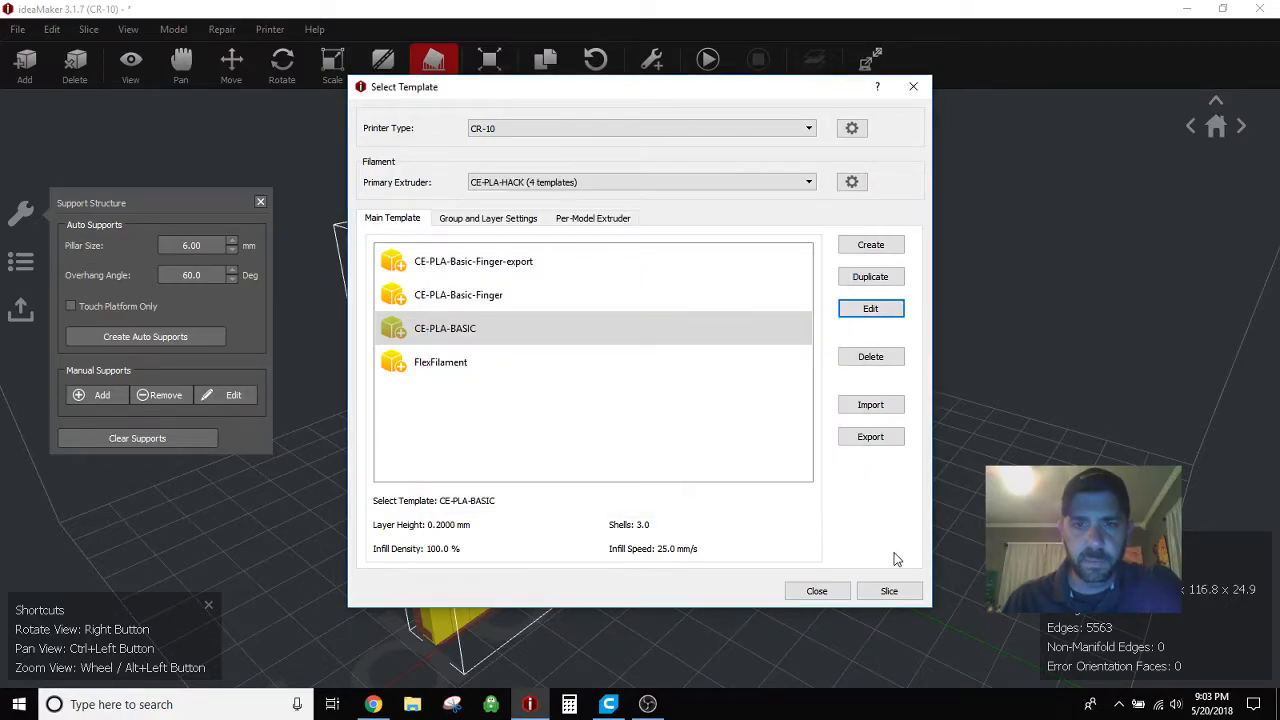
pyautogui.click(885, 590)
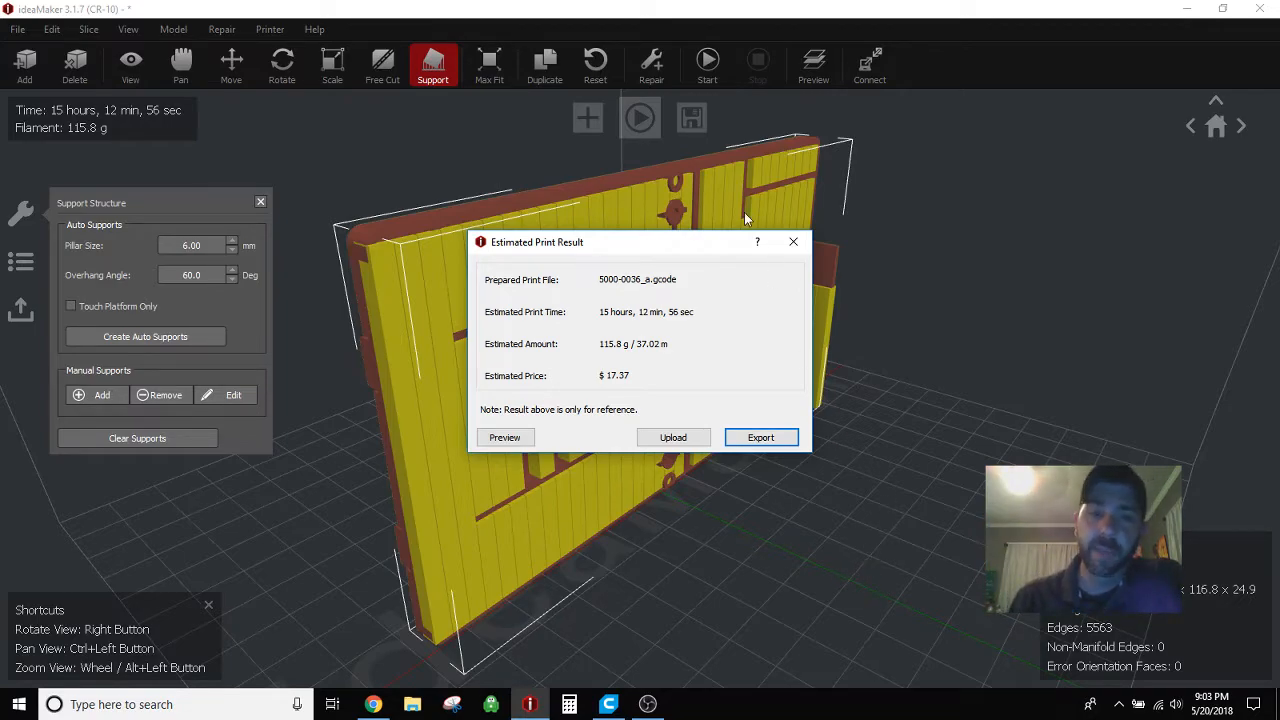
pyautogui.click(793, 242)
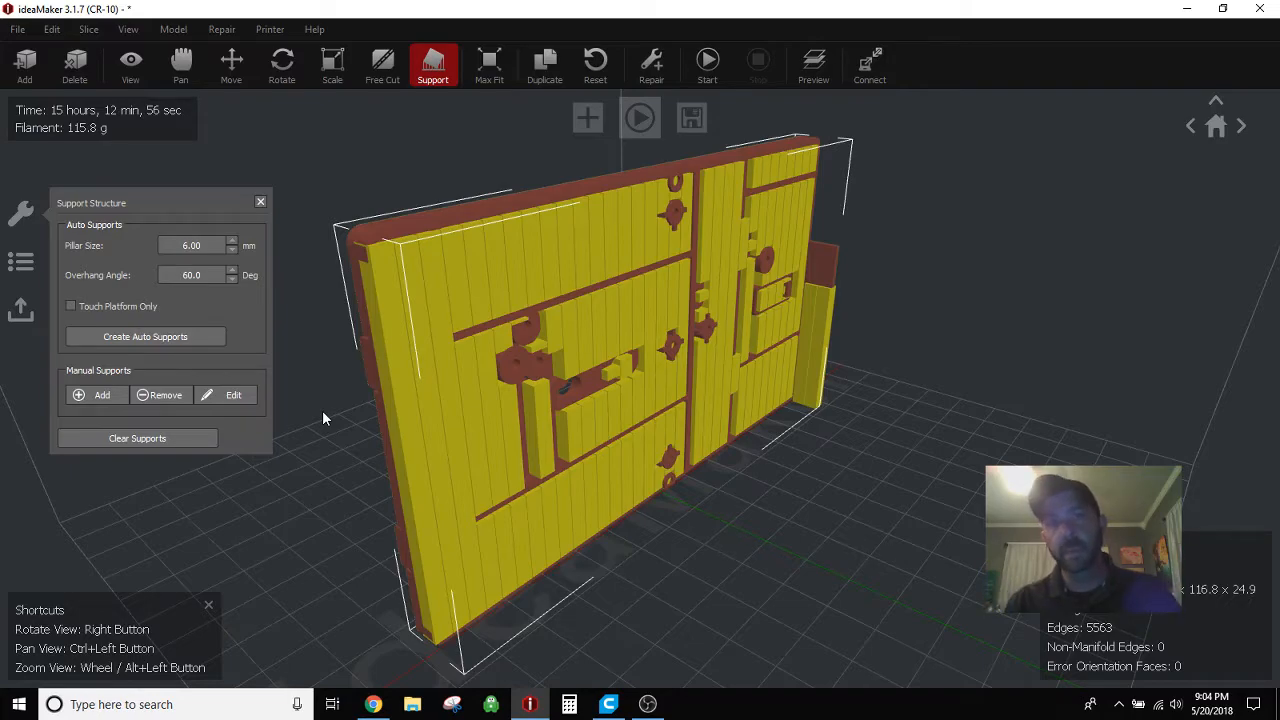
# - Clear all supports and lay the plate flat again by rotating it to 360° about the world X-axis
pyautogui.click(170, 438)
pyautogui.click(267, 77)
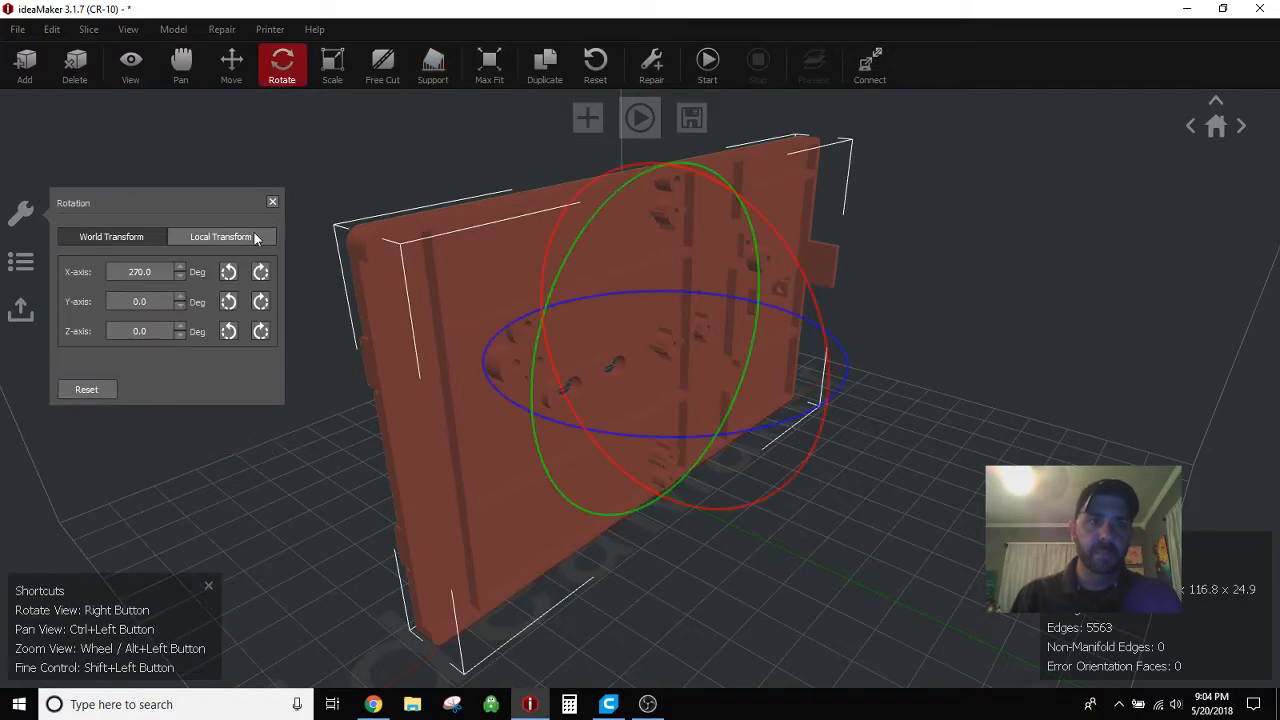
pyautogui.click(260, 272)
pyautogui.moveTo(907, 547); pyautogui.dragTo(813, 611, button='right')
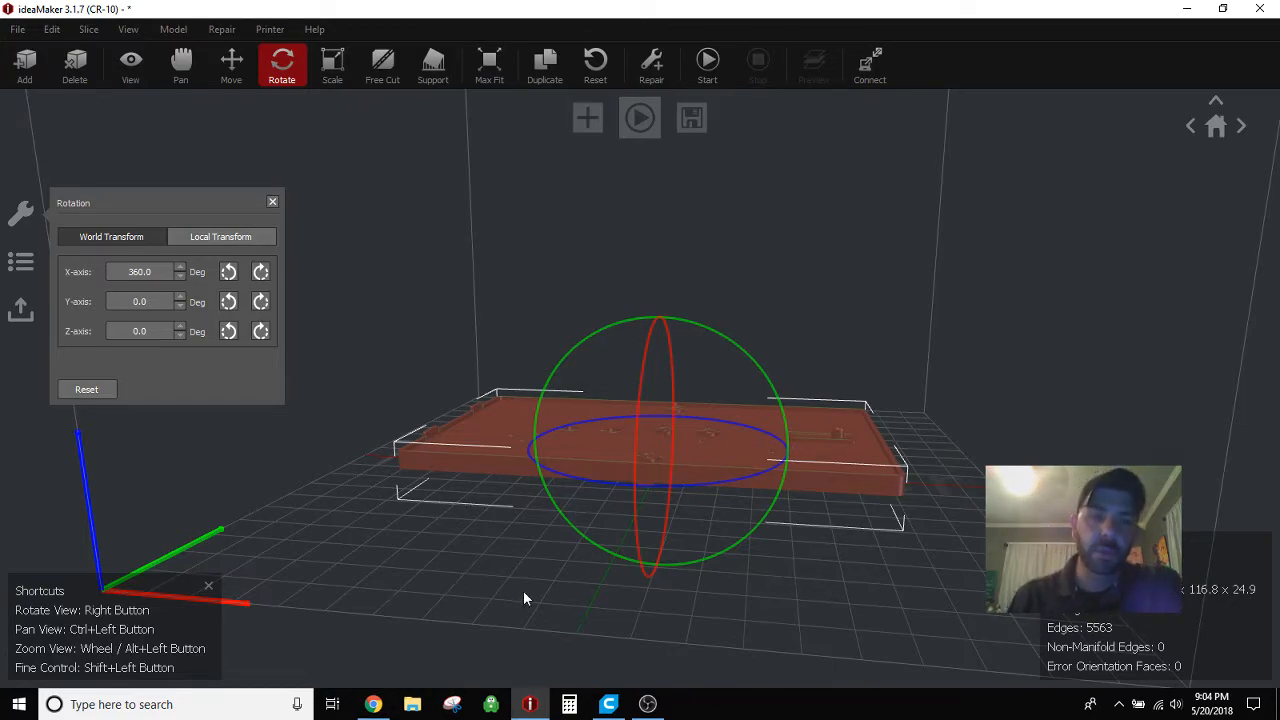
pyautogui.click(753, 507)
pyautogui.moveTo(753, 507); pyautogui.dragTo(963, 509, button='right')
pyautogui.moveTo(860, 503); pyautogui.dragTo(564, 492, button='right')
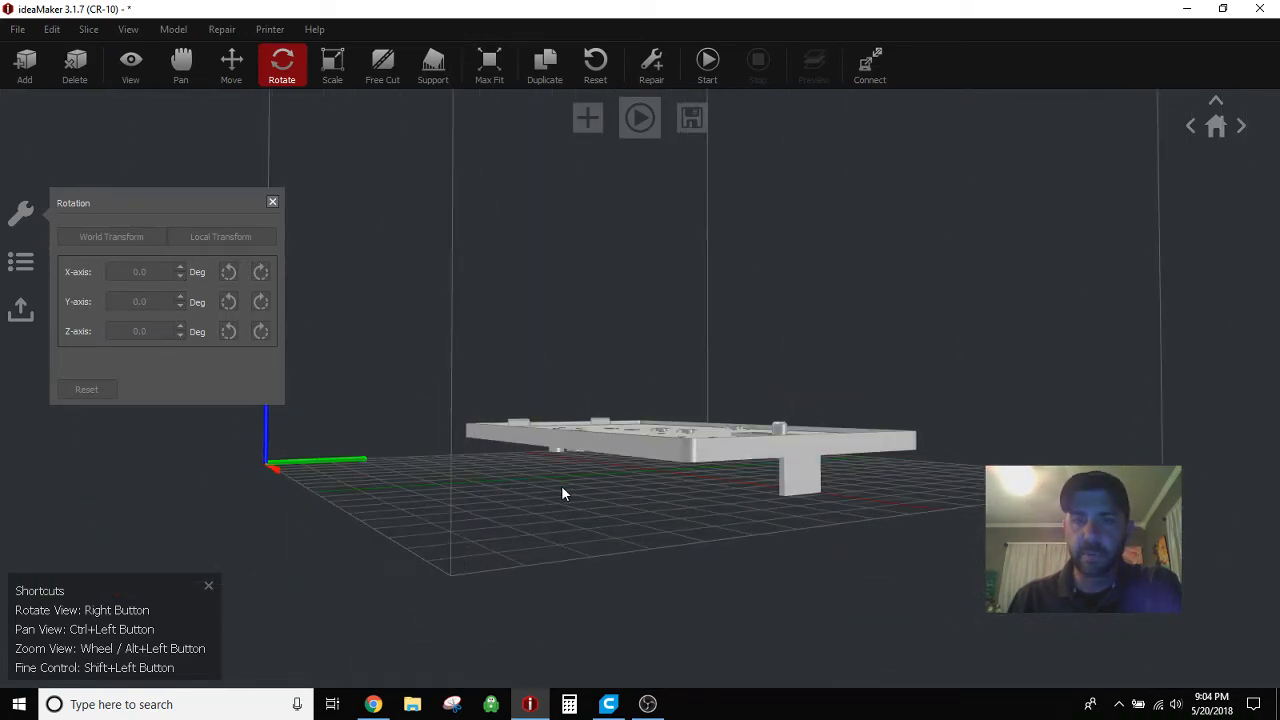
# - Start a free cut on the plate and set the cutting plane's Z height to 18.30 mm
pyautogui.click(684, 455)
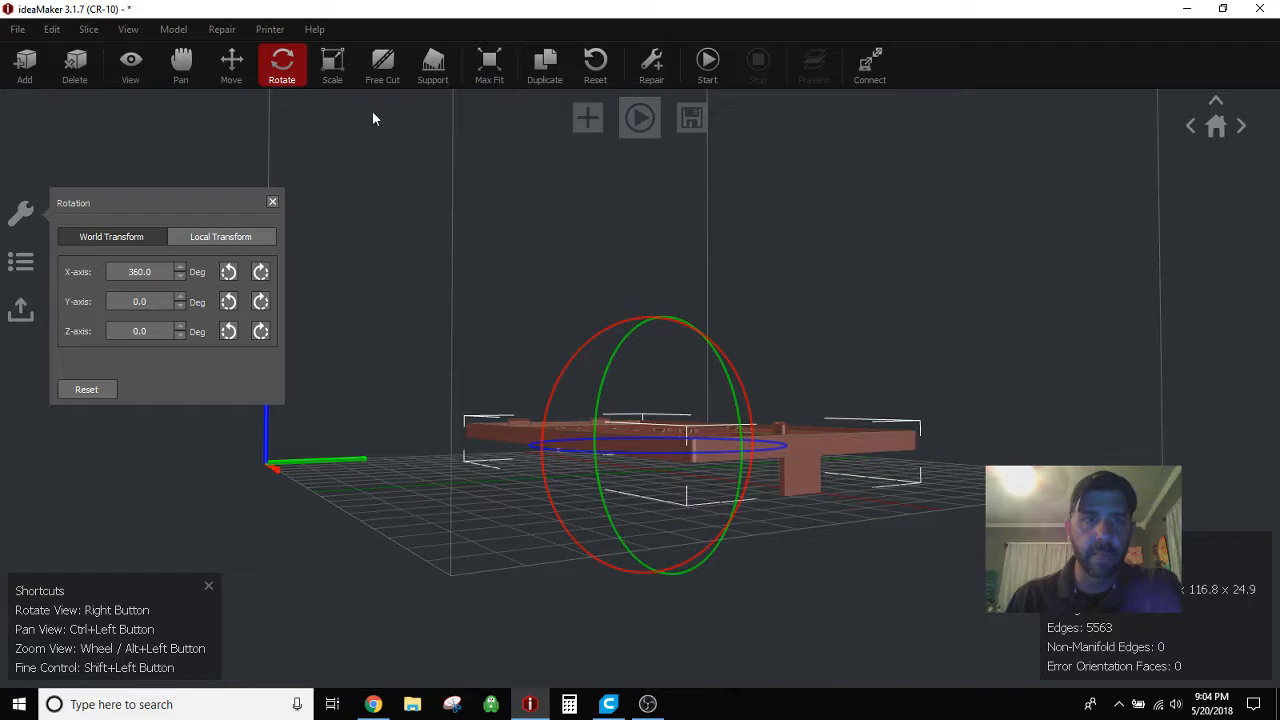
pyautogui.click(385, 68)
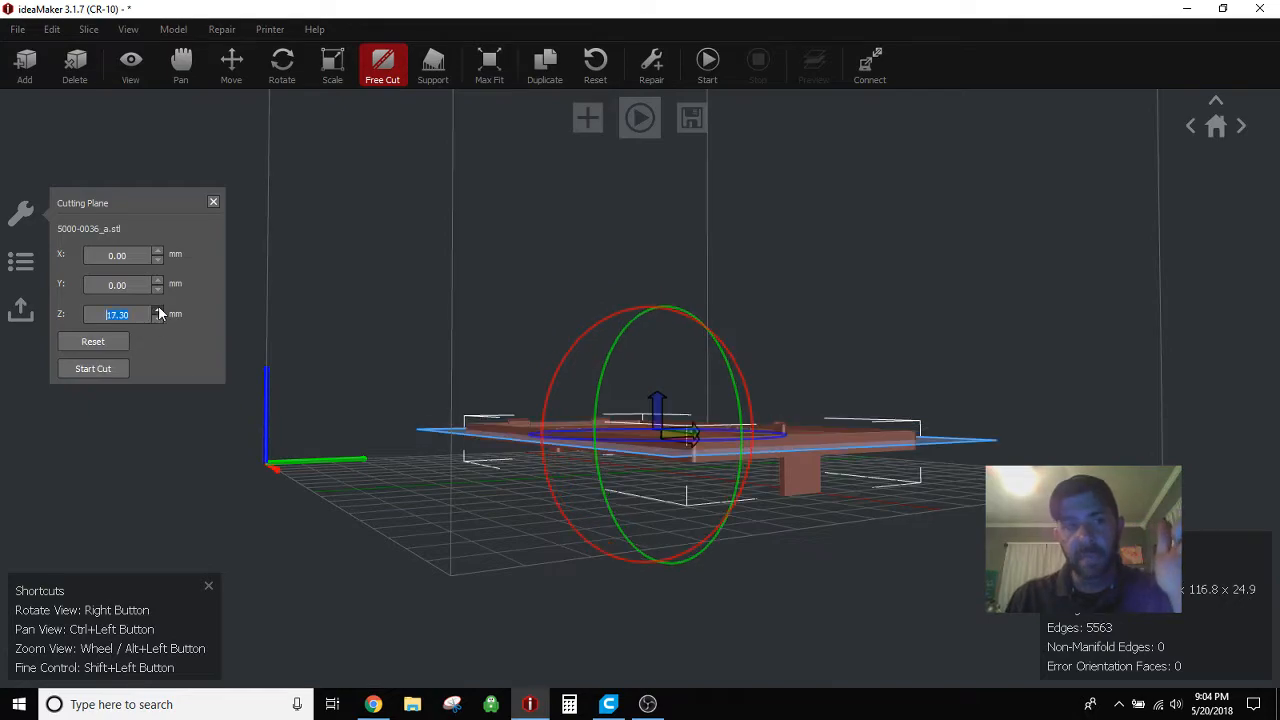
pyautogui.moveTo(828, 474); pyautogui.dragTo(714, 449, button='right')
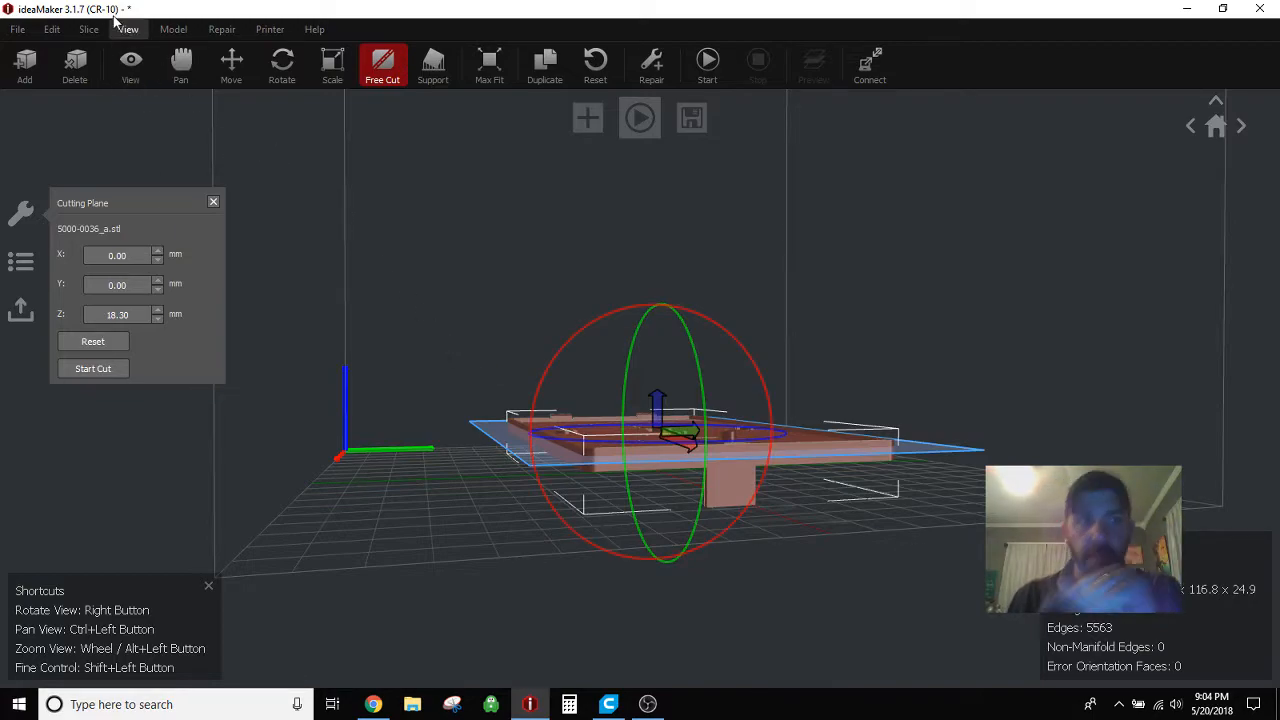
# - Enable a cross section of the plate with the section plane at X 76.76 mm
pyautogui.click(55, 30)
pyautogui.moveTo(120, 33)
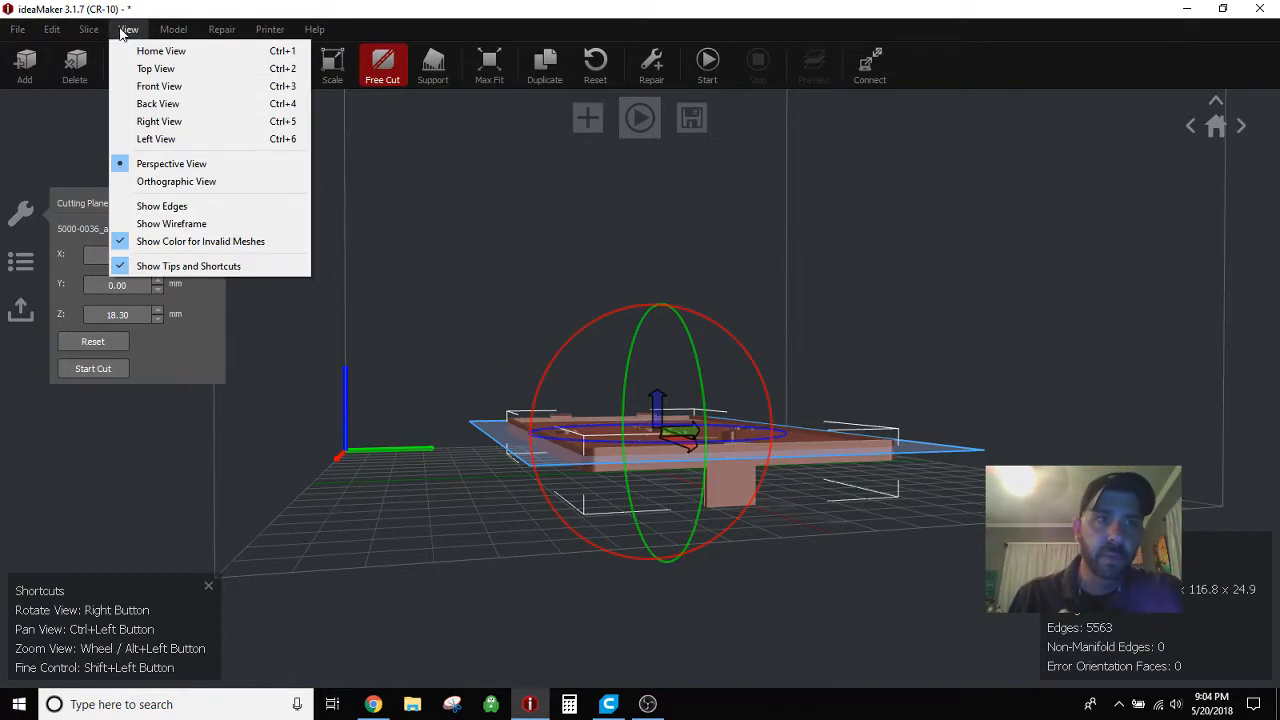
pyautogui.moveTo(169, 37)
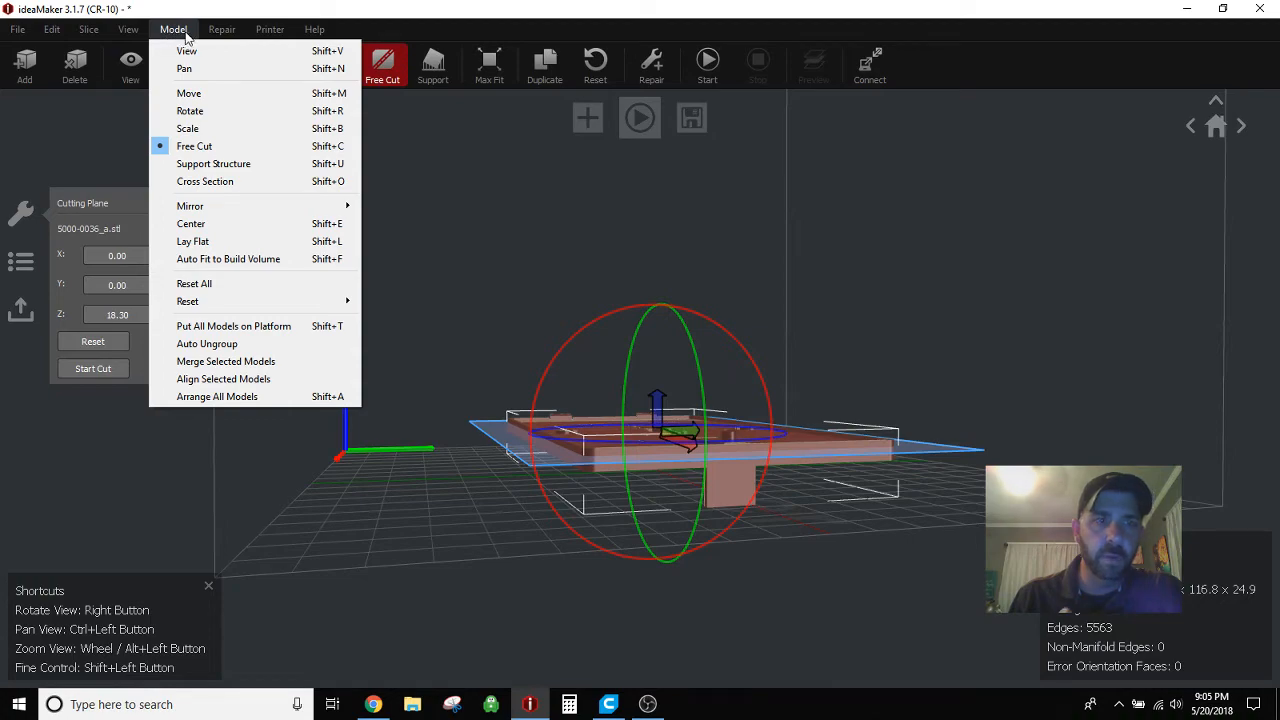
pyautogui.click(210, 182)
pyautogui.moveTo(510, 570); pyautogui.dragTo(891, 654, button='right')
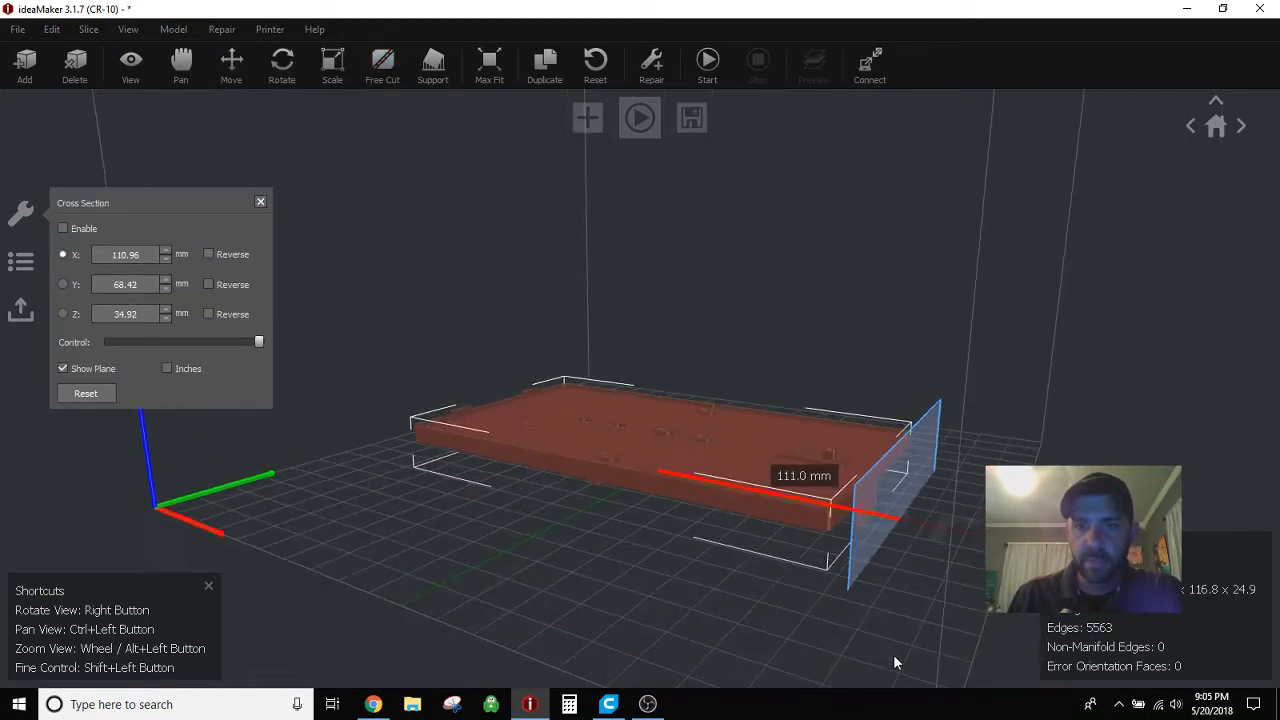
pyautogui.moveTo(871, 503); pyautogui.dragTo(732, 482)
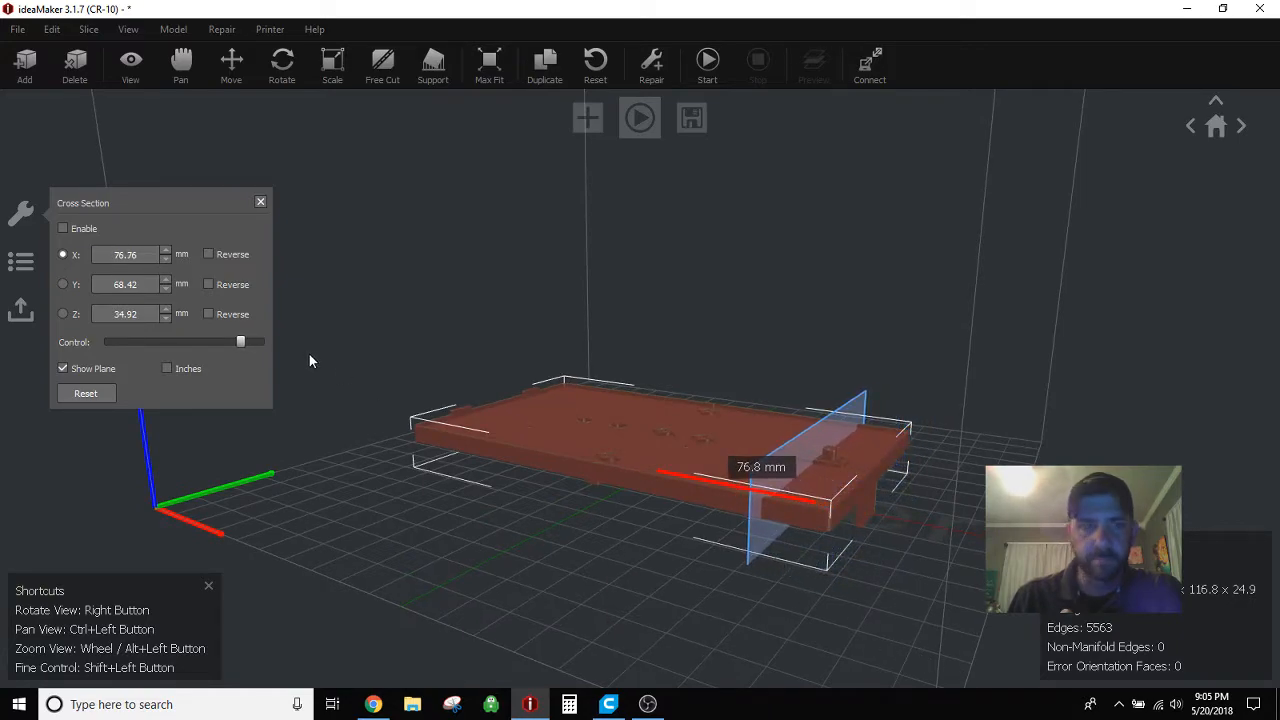
pyautogui.click(63, 229)
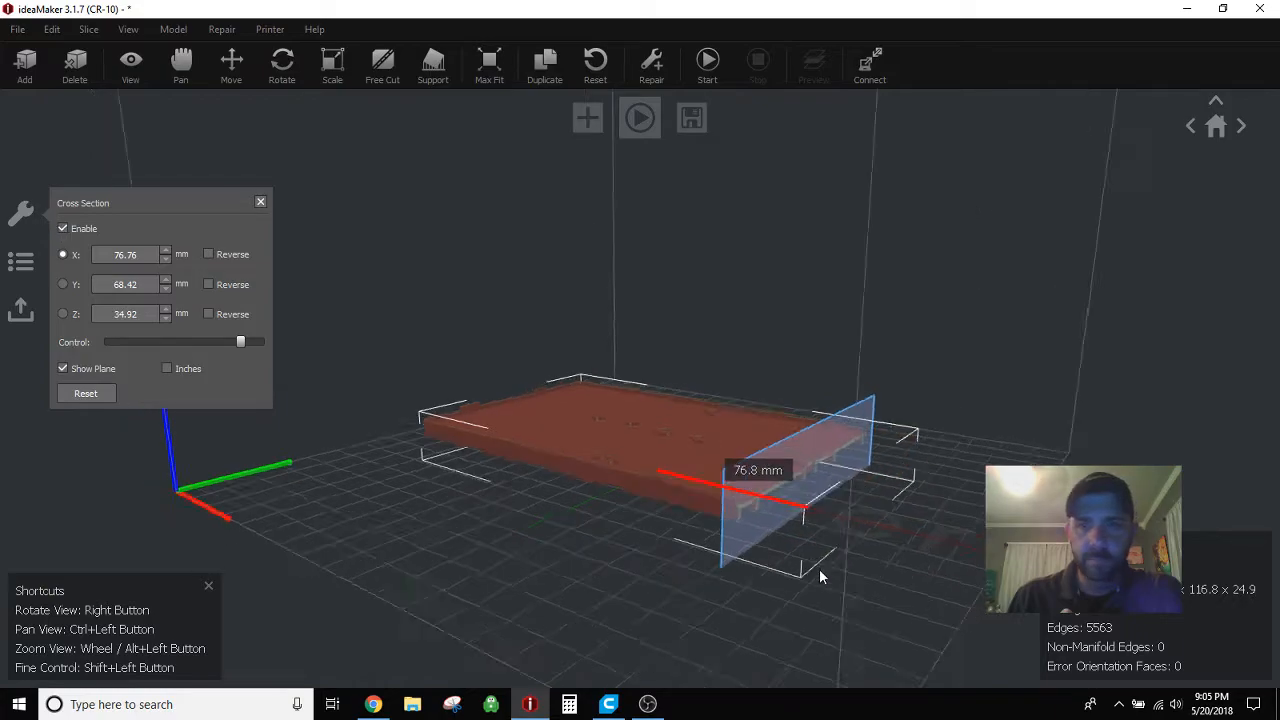
# - Examine the sectioned ribs and underside of the plate, and move the section plane to X 84.56 mm
pyautogui.moveTo(837, 570); pyautogui.dragTo(434, 483, button='right')
pyautogui.scroll(5, 577, 443)
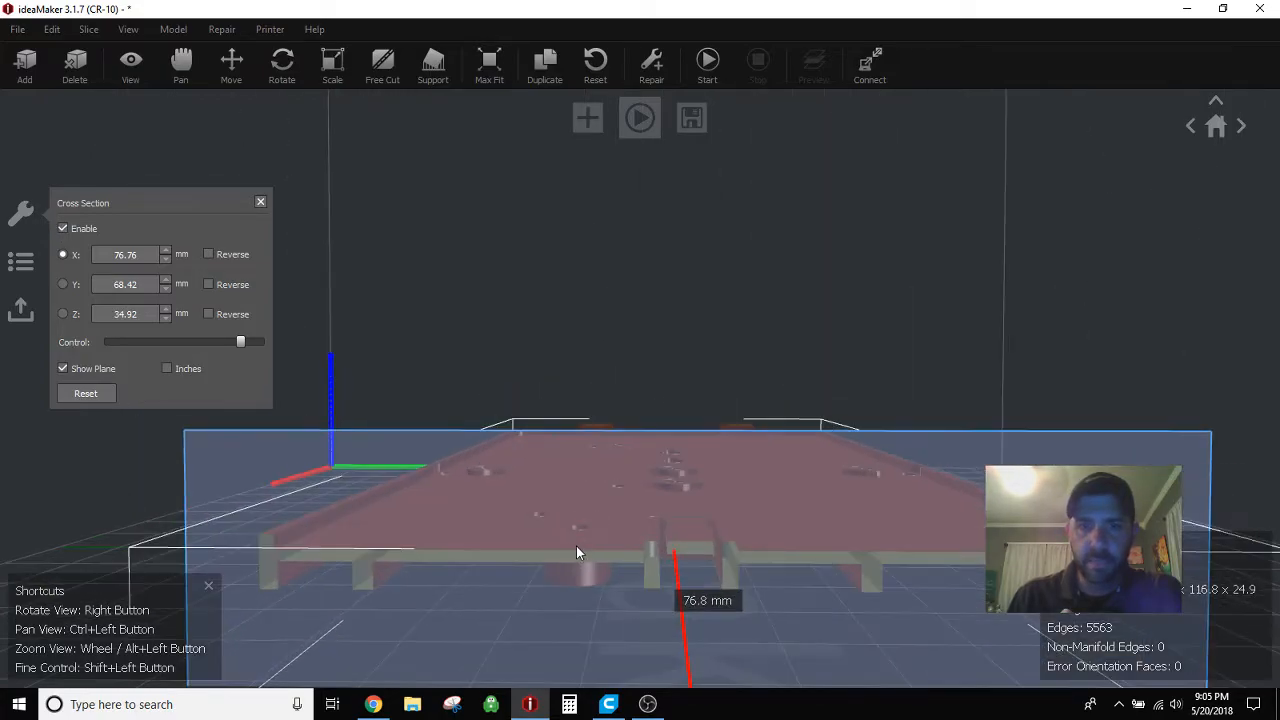
pyautogui.moveTo(597, 614); pyautogui.dragTo(816, 555, button='right')
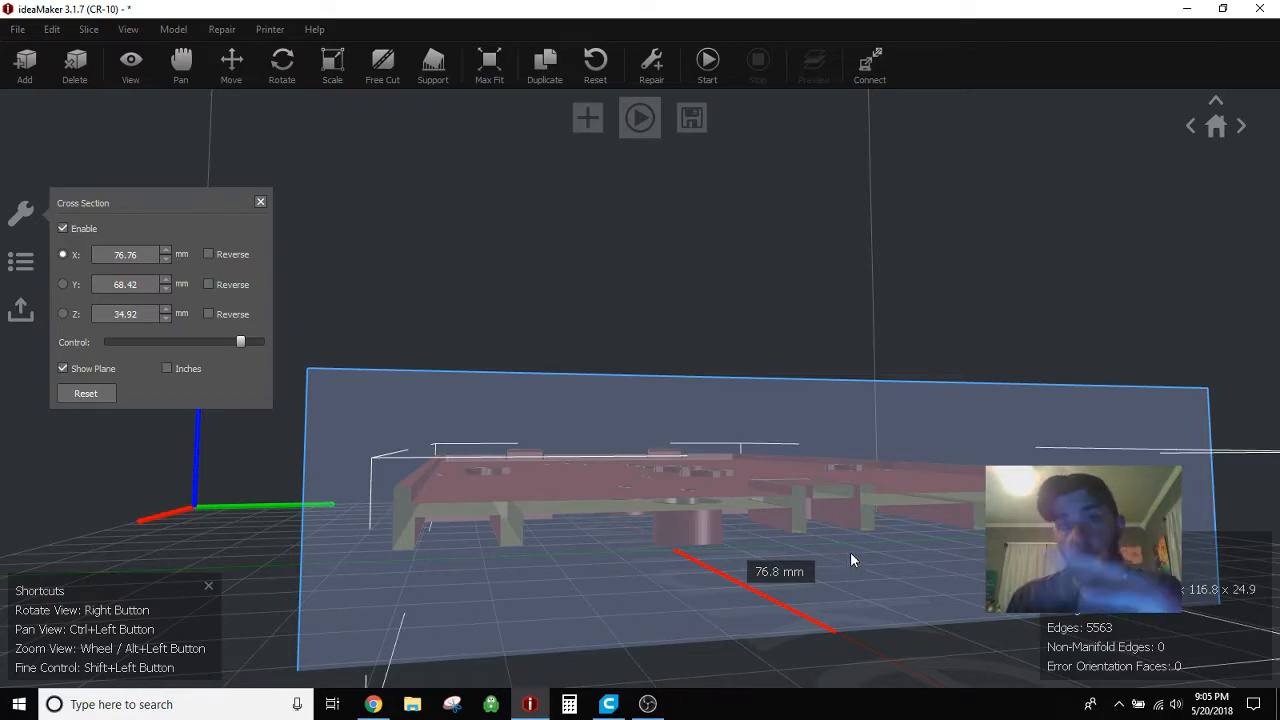
pyautogui.moveTo(875, 566); pyautogui.dragTo(850, 500, button='right')
pyautogui.moveTo(985, 520); pyautogui.dragTo(1045, 525, button='right')
pyautogui.moveTo(612, 571); pyautogui.dragTo(670, 620)
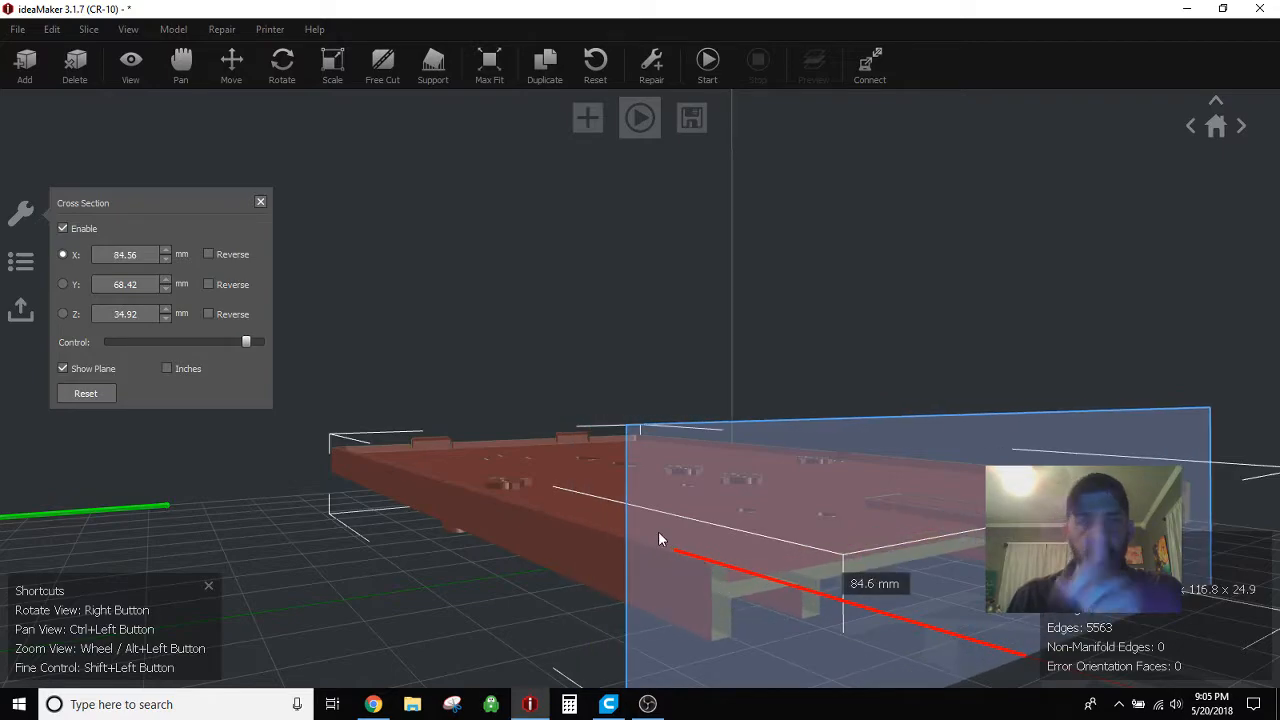
# - Close the plate's cross section and return to the free cut
pyautogui.click(382, 66)
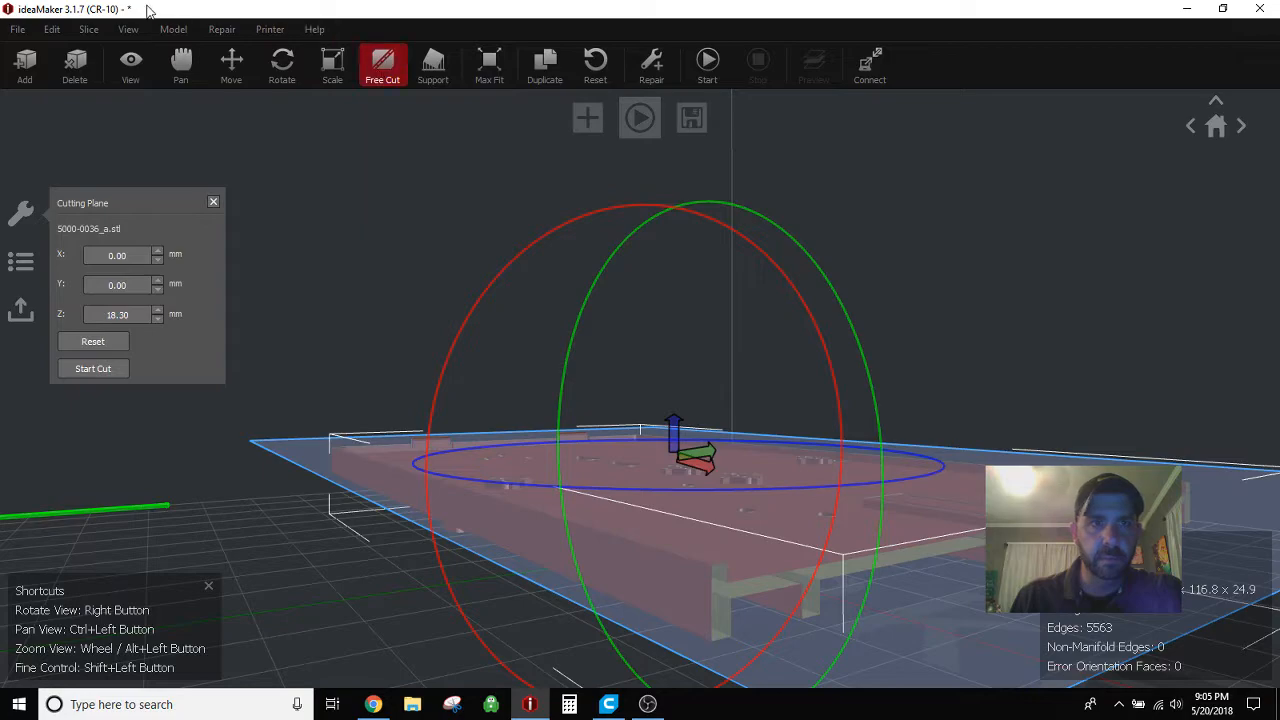
pyautogui.click(174, 30)
pyautogui.click(225, 180)
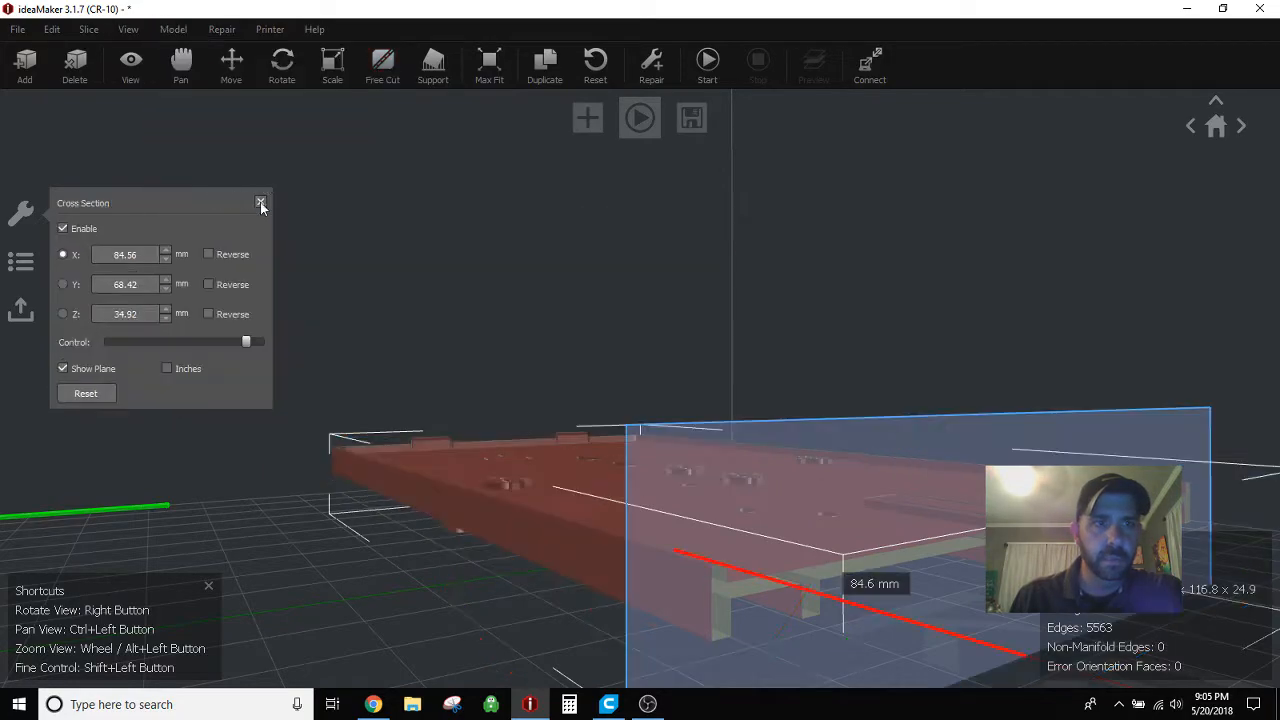
pyautogui.click(382, 64)
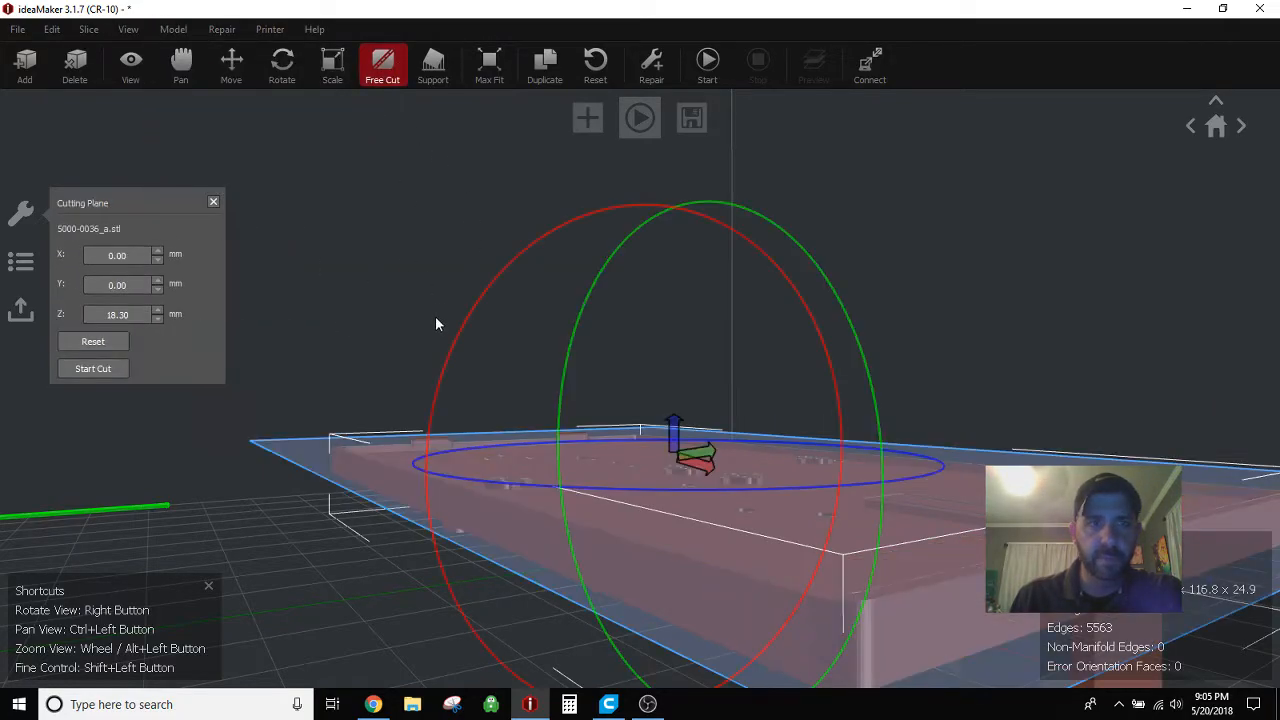
# - Cut the plate in two with the horizontal cutting plane at Z 18.30 mm
pyautogui.click(157, 318)
pyautogui.click(157, 311)
pyautogui.moveTo(727, 585); pyautogui.dragTo(780, 598, button='right')
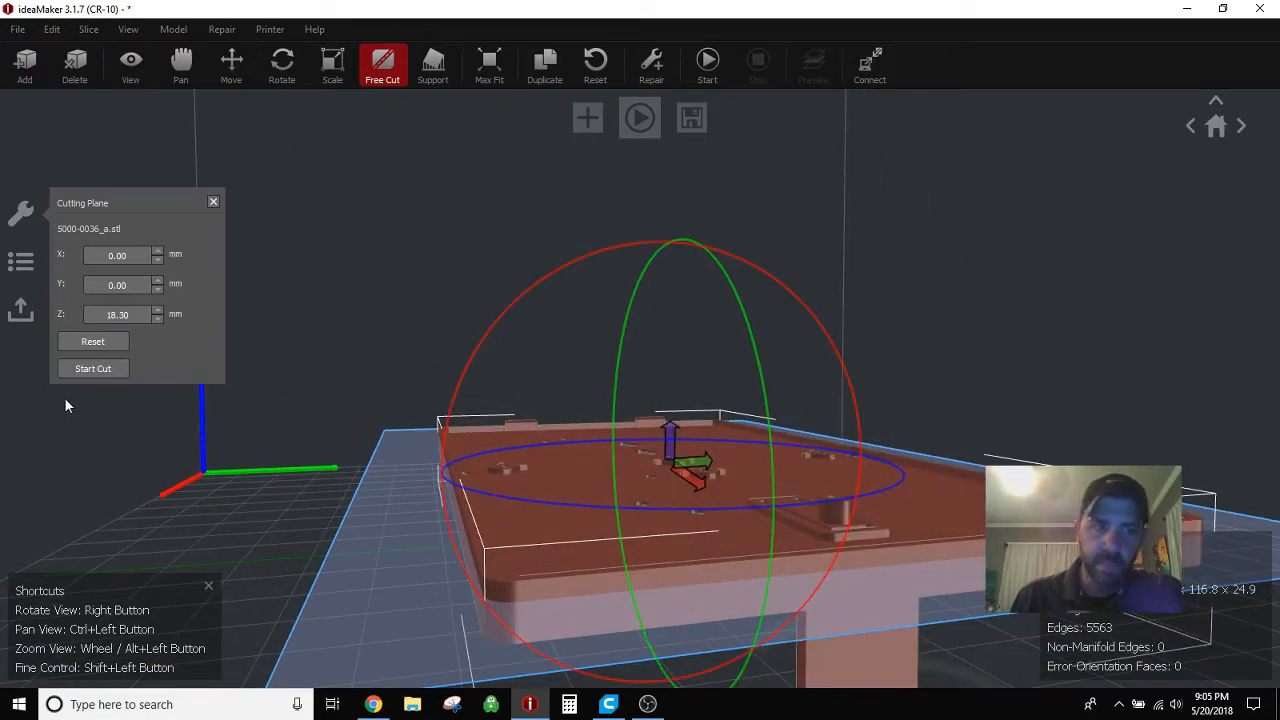
pyautogui.click(93, 369)
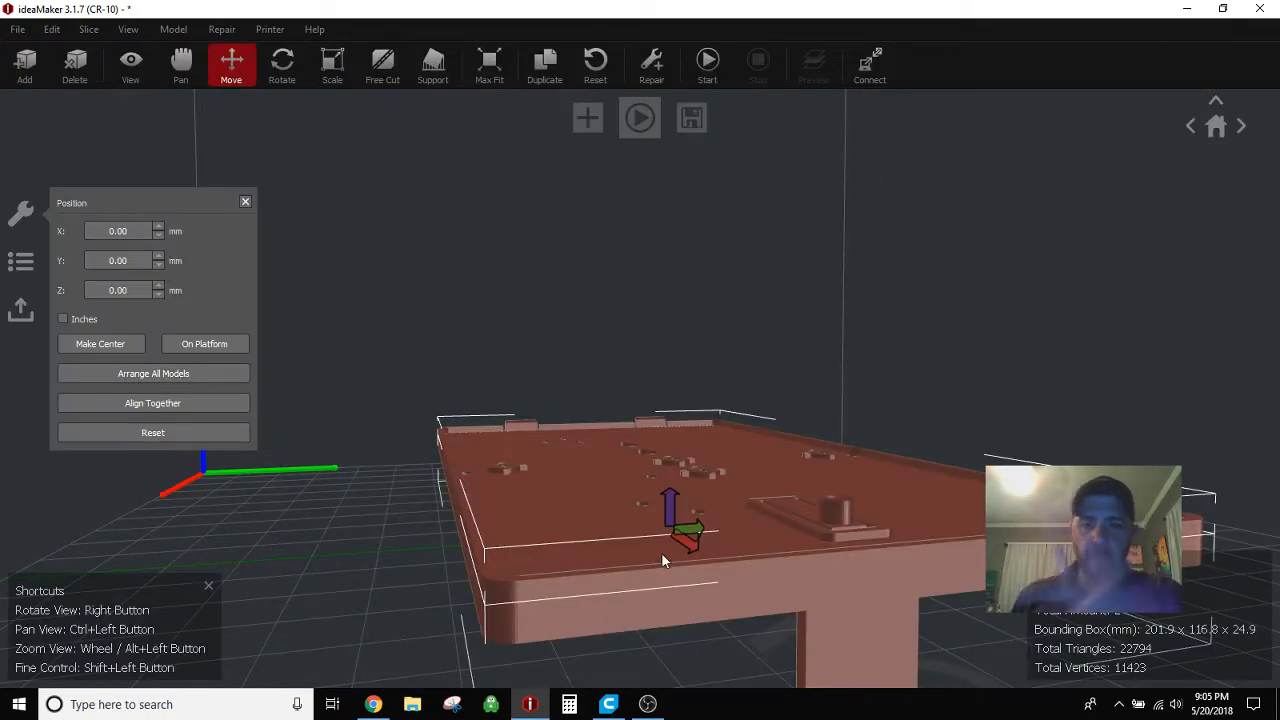
# - Arrange all models so the two cut parts sit side by side over the platform
pyautogui.moveTo(690, 550); pyautogui.dragTo(636, 486, button='right')
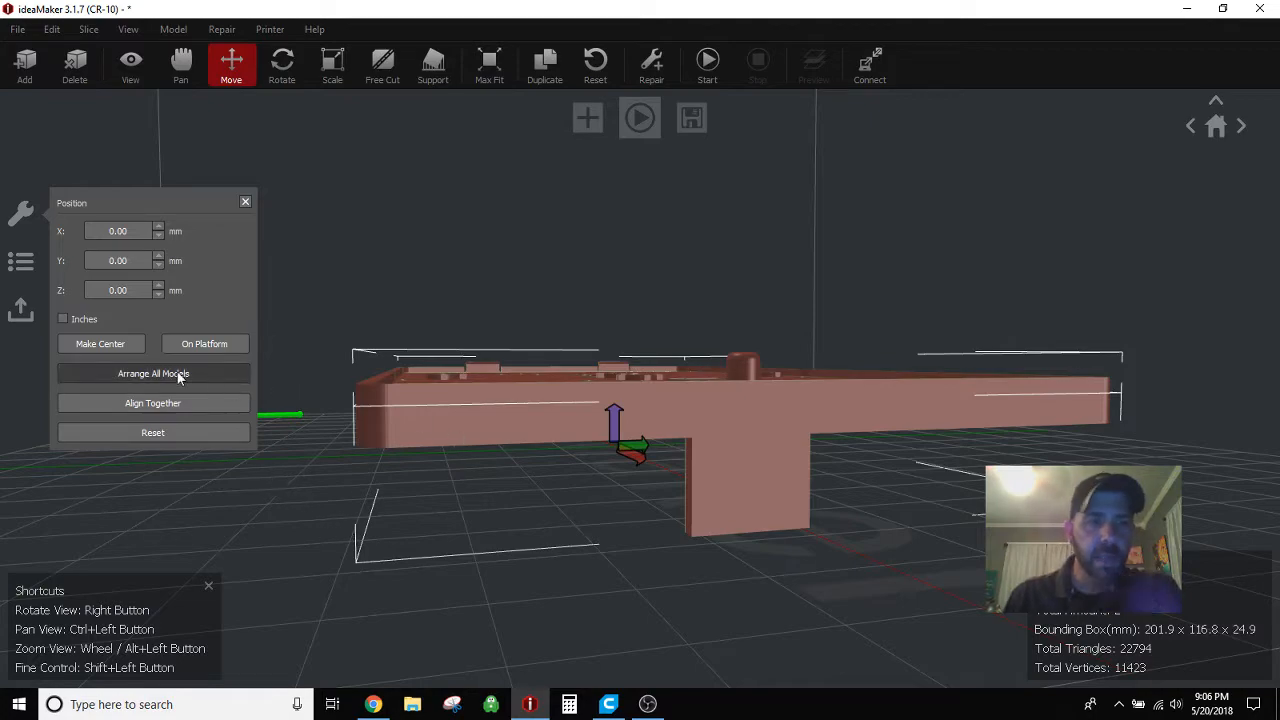
pyautogui.click(180, 373)
pyautogui.moveTo(797, 555); pyautogui.dragTo(662, 628, button='right')
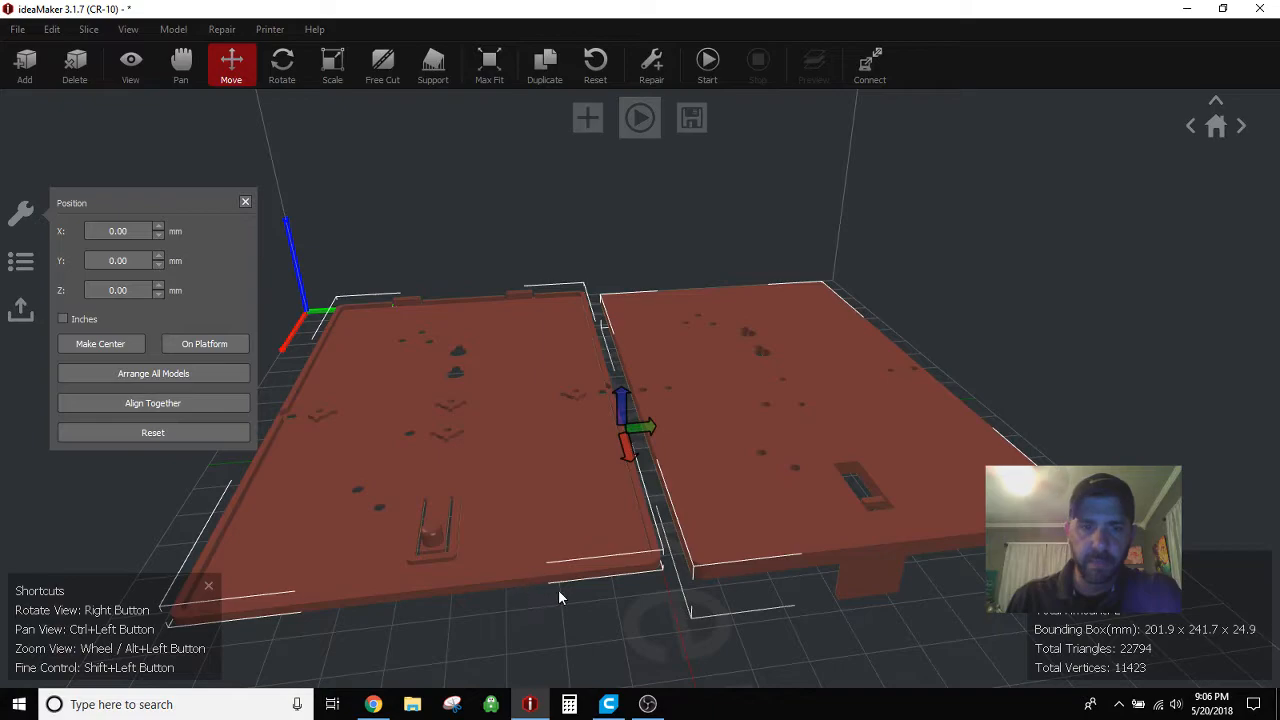
# - Place the thin upper cut part on the platform
pyautogui.click(515, 509)
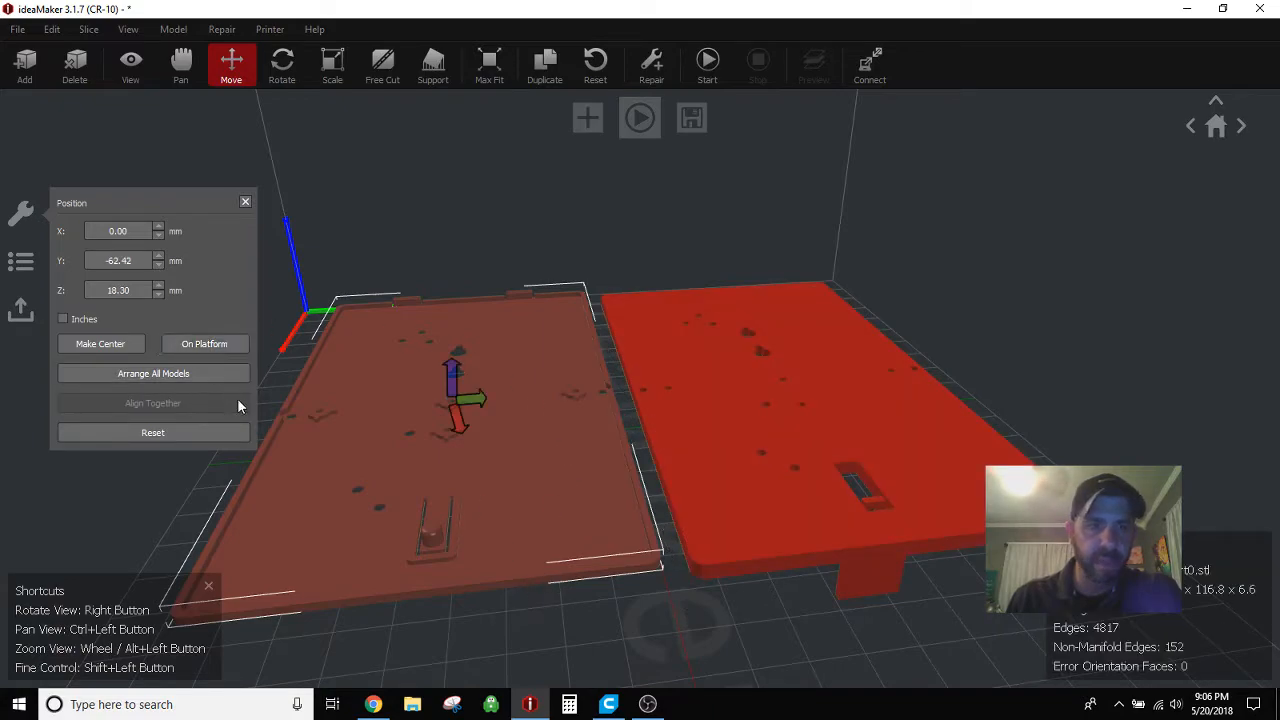
pyautogui.moveTo(290, 440); pyautogui.dragTo(606, 337, button='right')
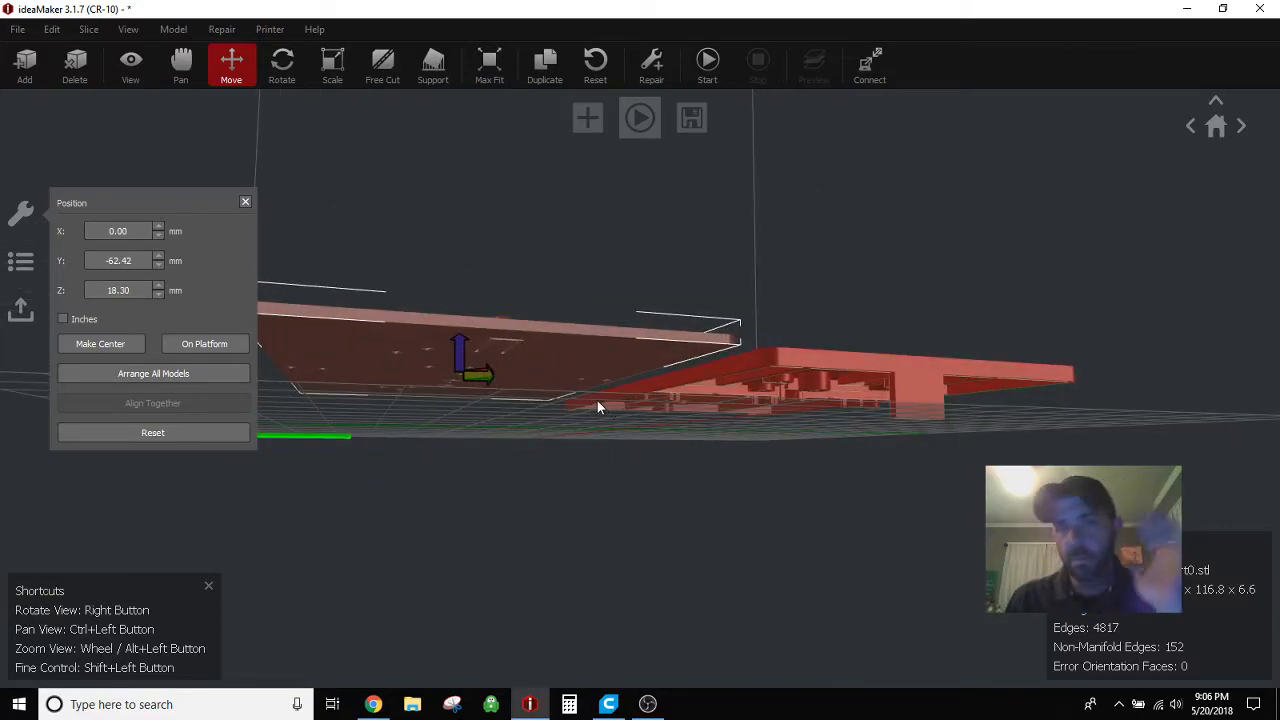
pyautogui.moveTo(564, 385); pyautogui.dragTo(522, 495, button='right')
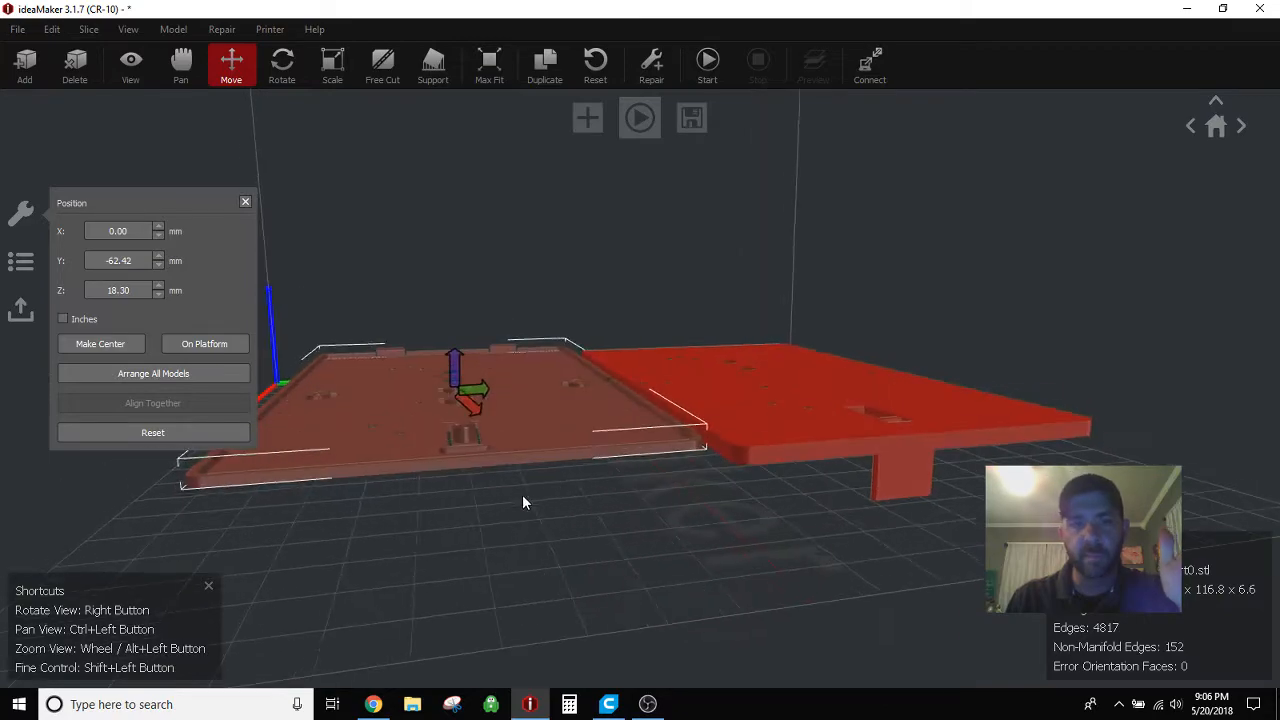
pyautogui.click(205, 348)
# - Flip the cut part with the protruding tab upside down by rotating it 180° about the world X-axis
pyautogui.click(795, 453)
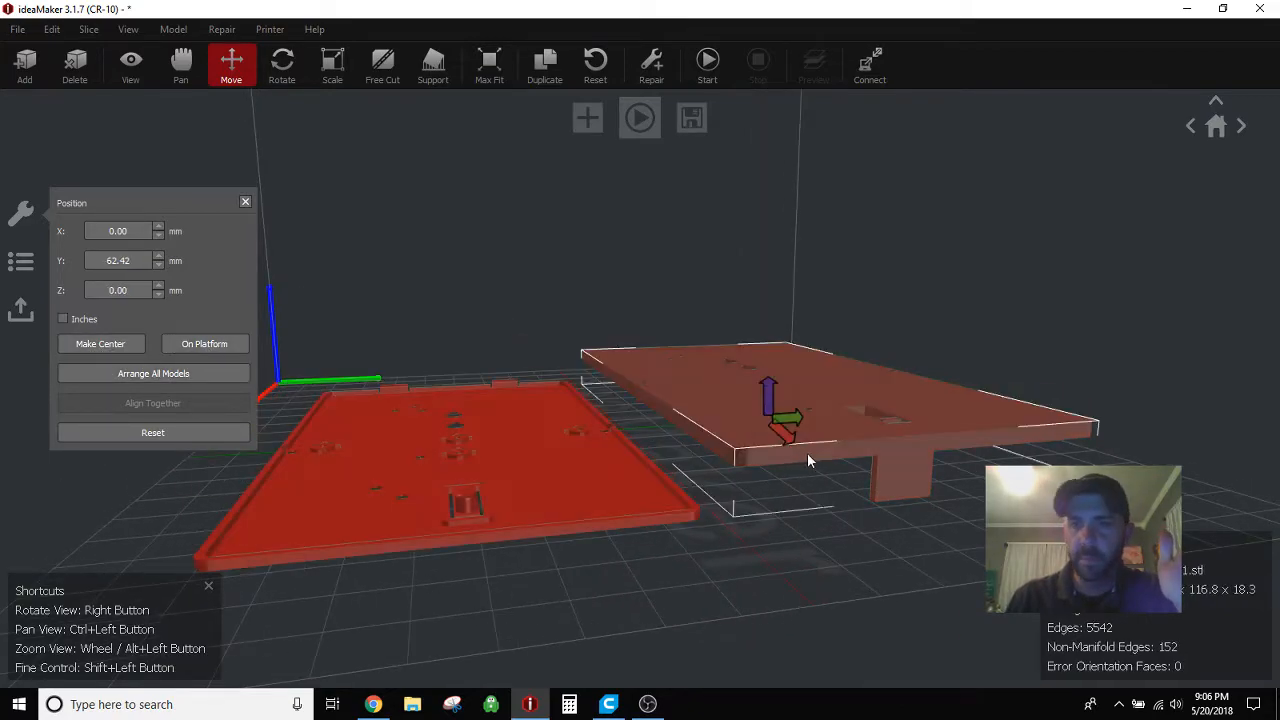
pyautogui.moveTo(801, 452); pyautogui.dragTo(834, 597, button='right')
pyautogui.scroll(5, 831, 551)
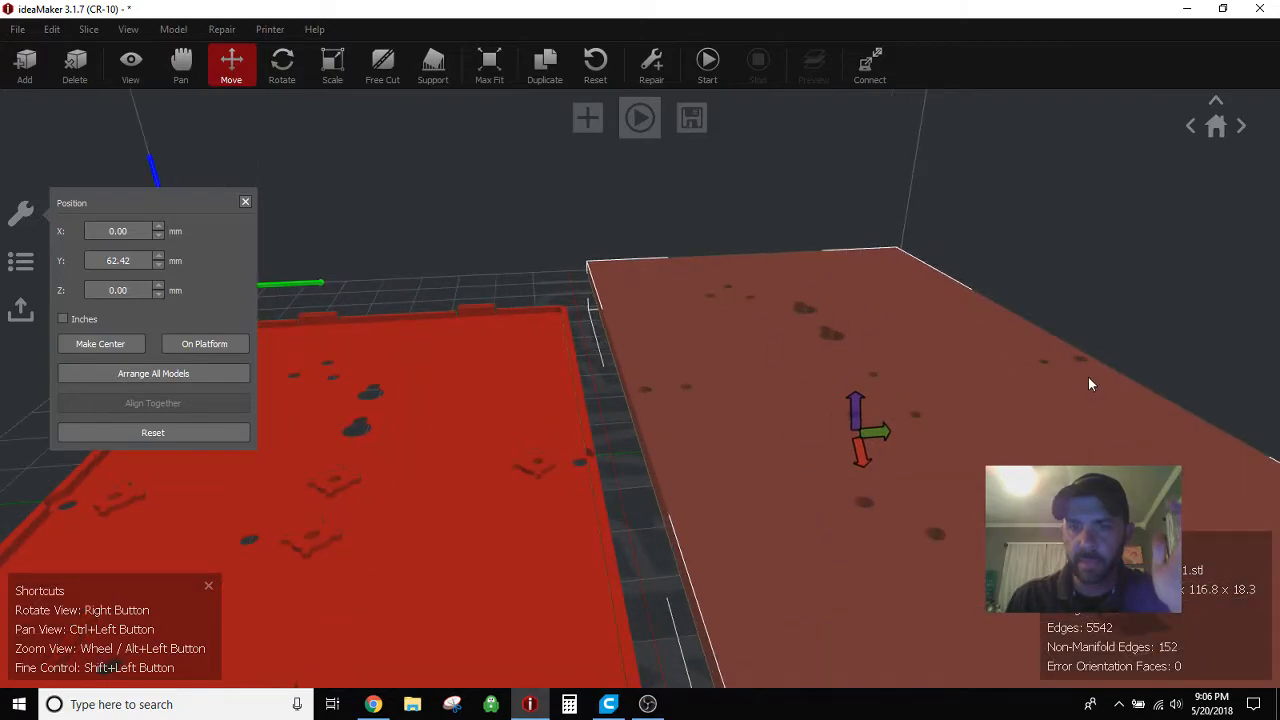
pyautogui.scroll(-3, 660, 503)
pyautogui.scroll(2, 658, 503)
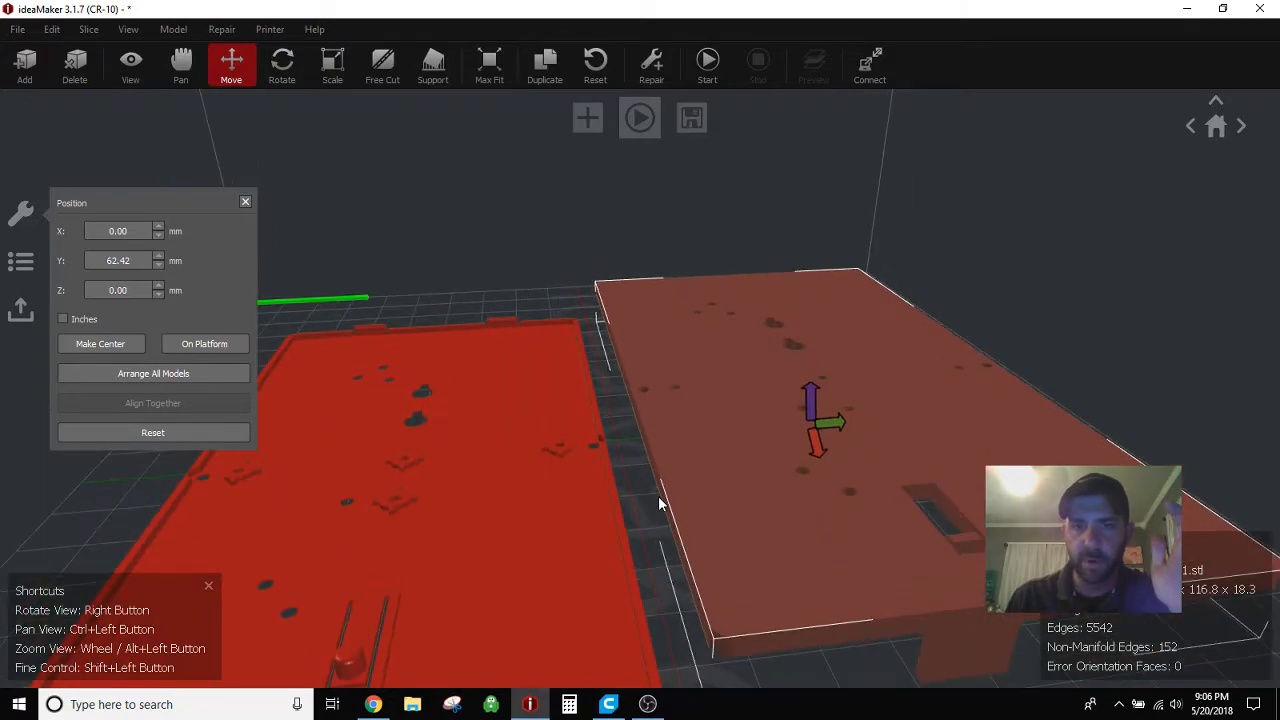
pyautogui.scroll(-3, 752, 604)
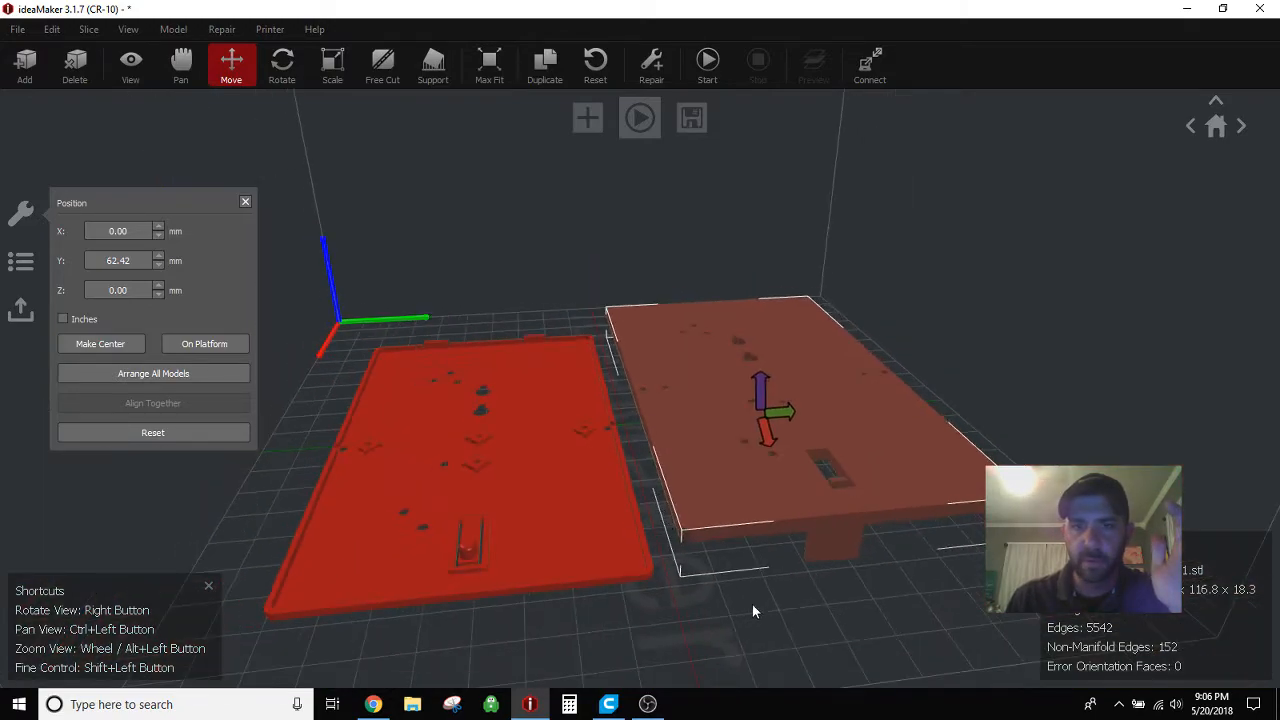
pyautogui.click(284, 66)
pyautogui.click(261, 273)
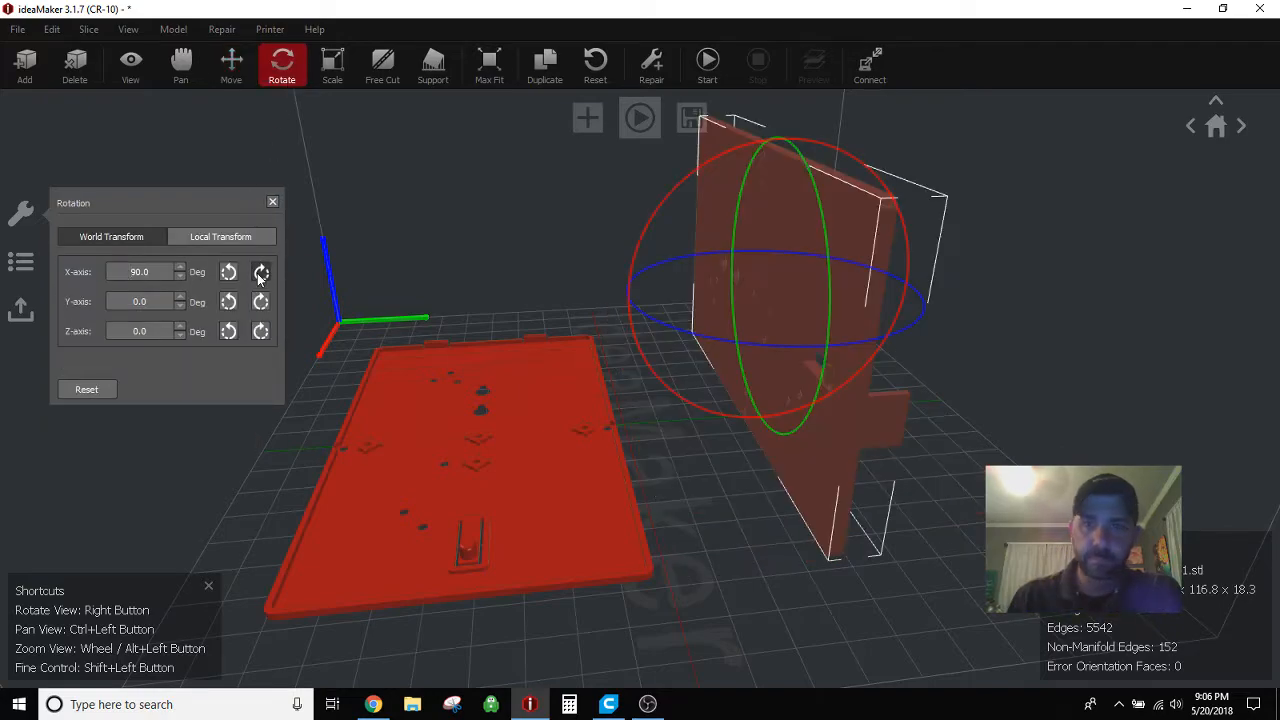
pyautogui.click(261, 273)
pyautogui.click(738, 628)
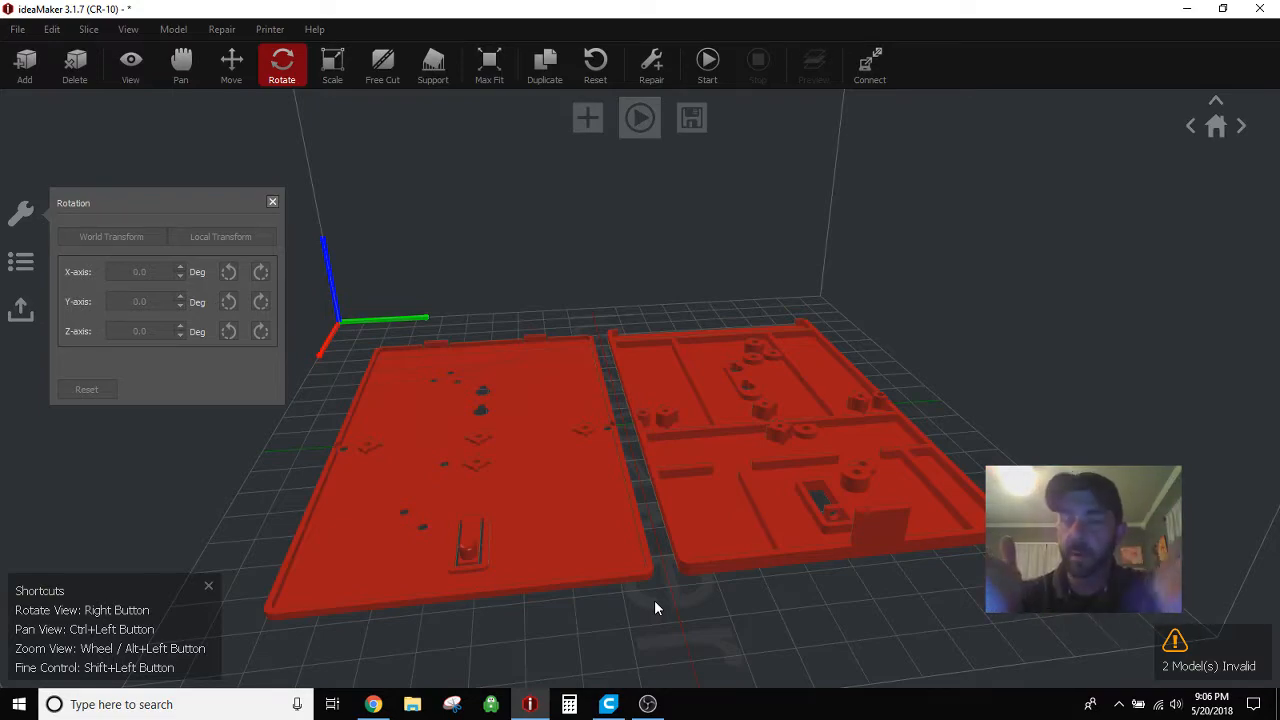
# - Examine the bosses, ribs and slots on both cut parts to judge how they would print
pyautogui.moveTo(785, 596); pyautogui.dragTo(957, 605, button='right')
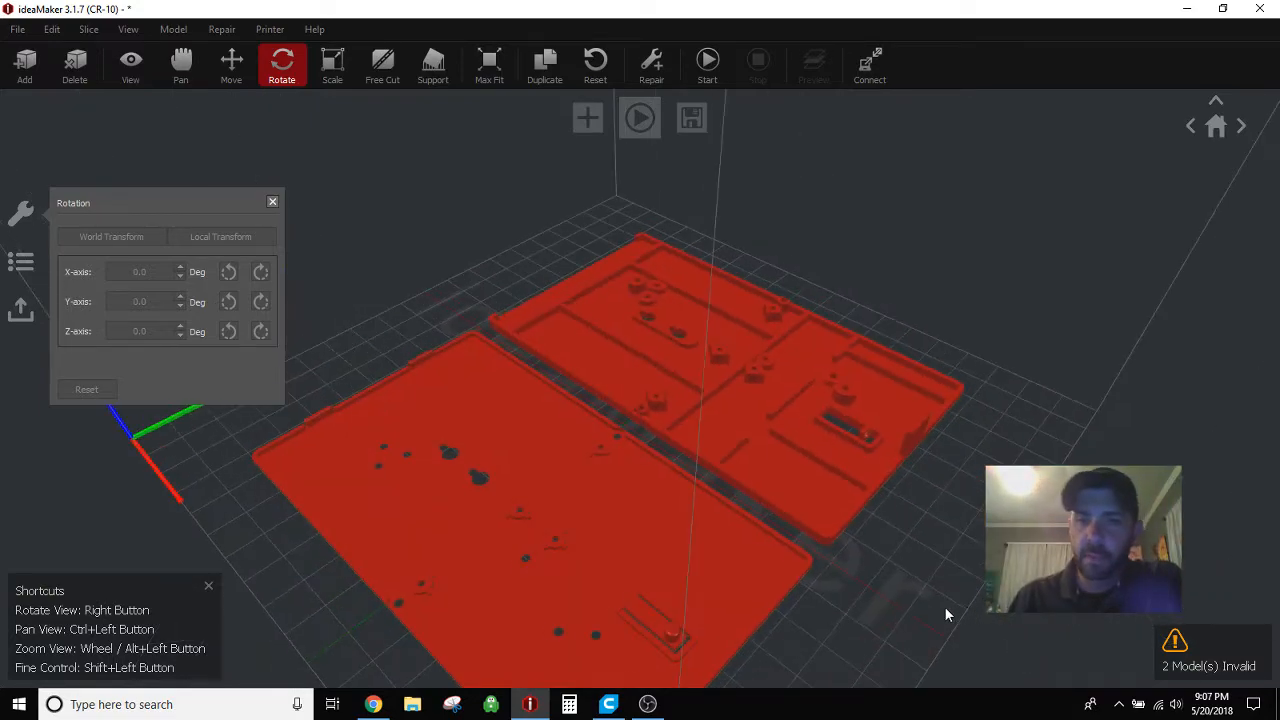
pyautogui.moveTo(577, 509); pyautogui.dragTo(709, 246, button='right')
pyautogui.scroll(5, 709, 240)
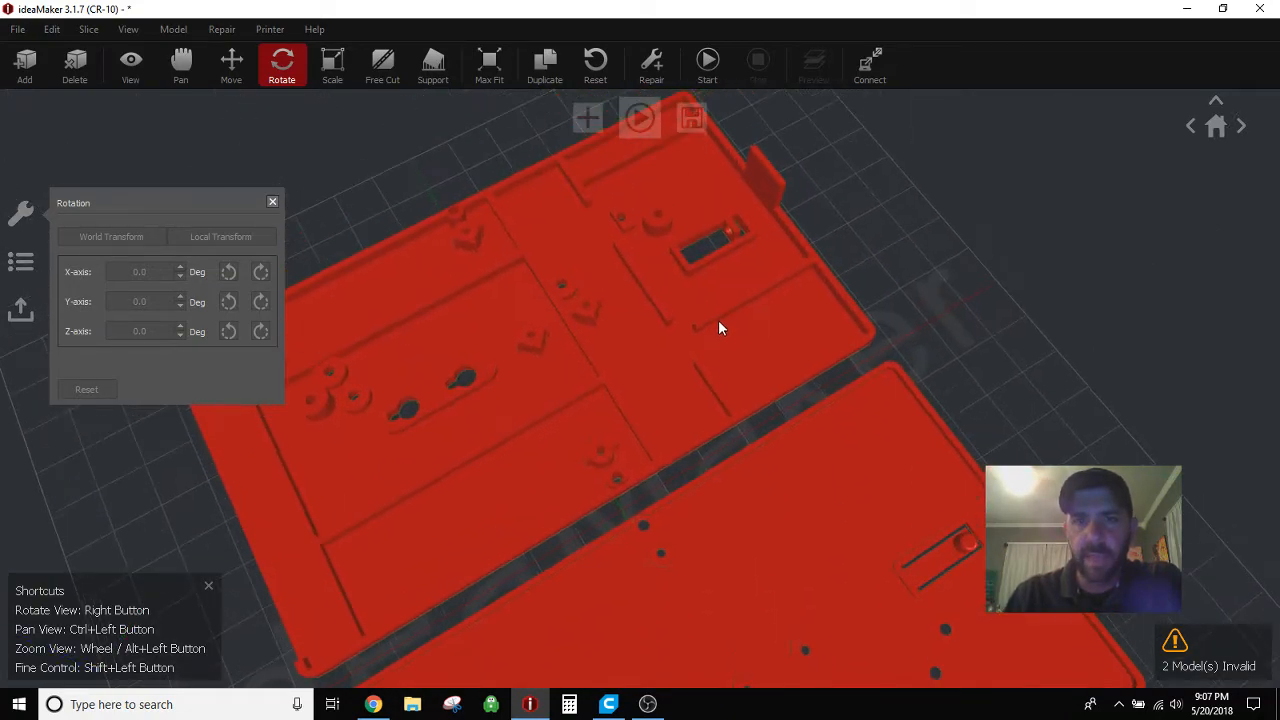
pyautogui.scroll(4, 717, 216)
pyautogui.keyDown('ctrl'); pyautogui.moveTo(775, 220); pyautogui.dragTo(759, 363); pyautogui.keyUp('ctrl')
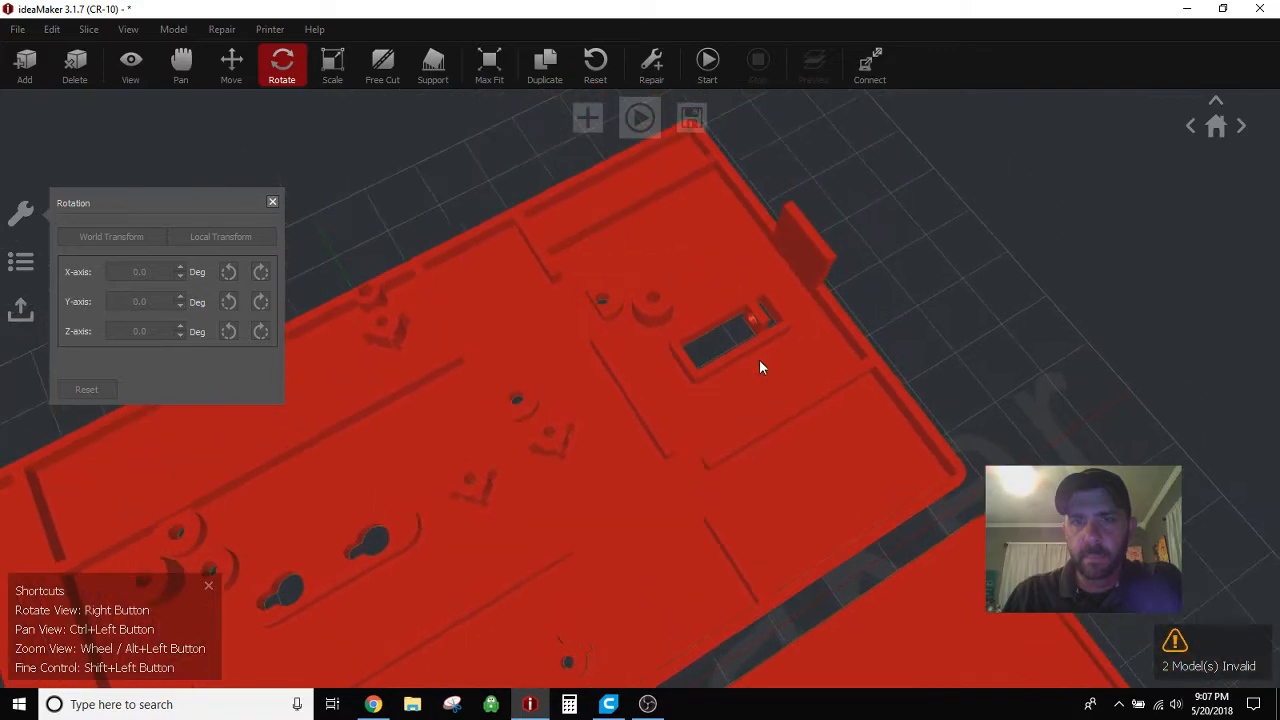
pyautogui.moveTo(760, 345); pyautogui.dragTo(794, 349, button='right')
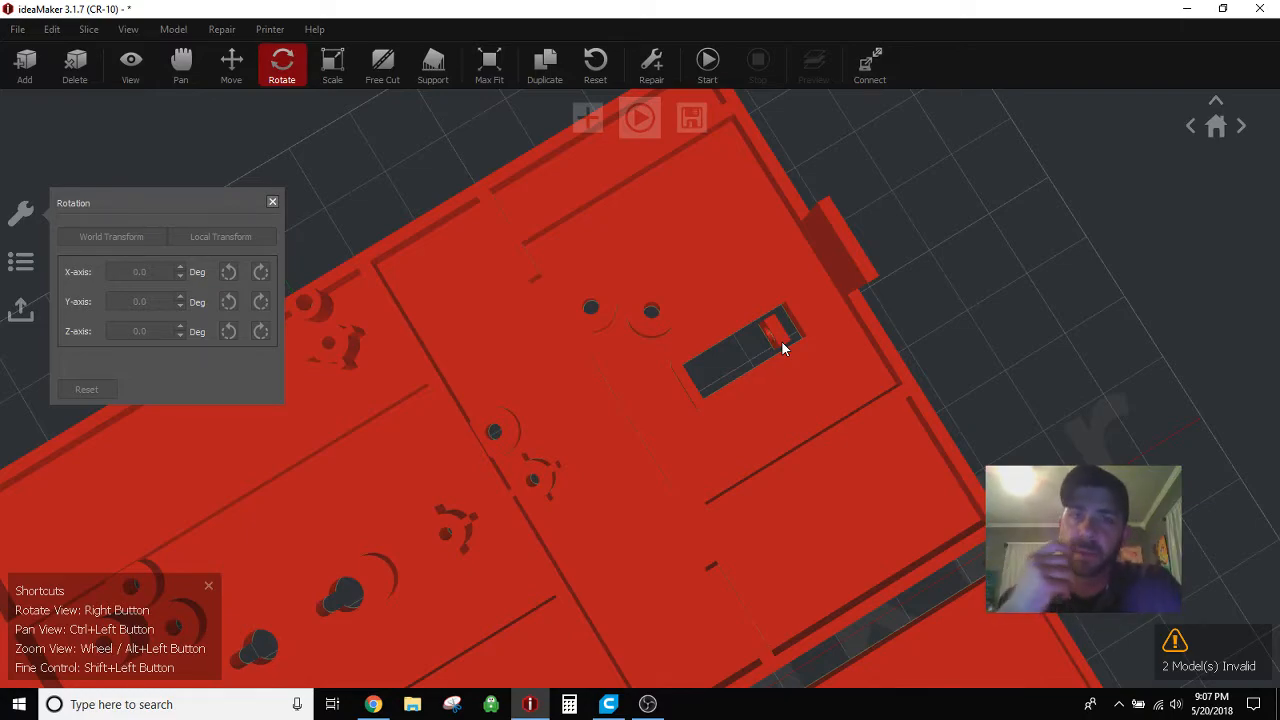
pyautogui.scroll(-5, 780, 455)
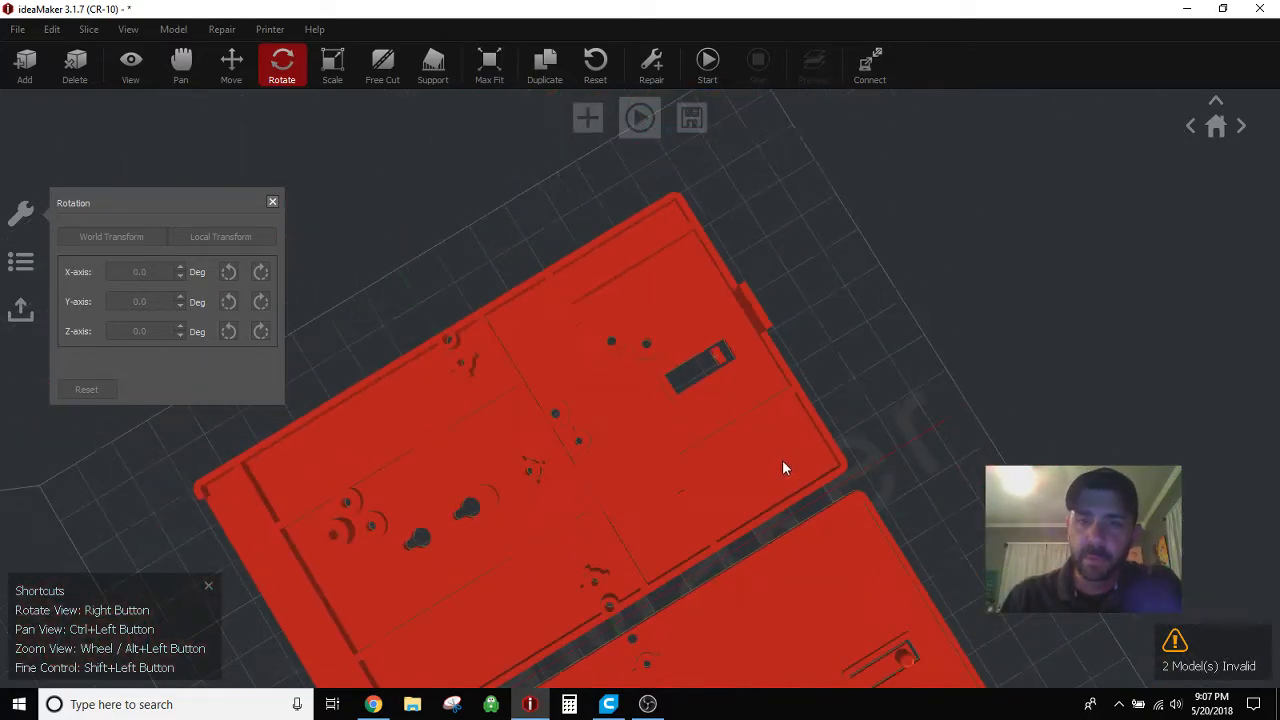
pyautogui.keyDown('ctrl'); pyautogui.moveTo(817, 537); pyautogui.dragTo(789, 440); pyautogui.keyUp('ctrl')
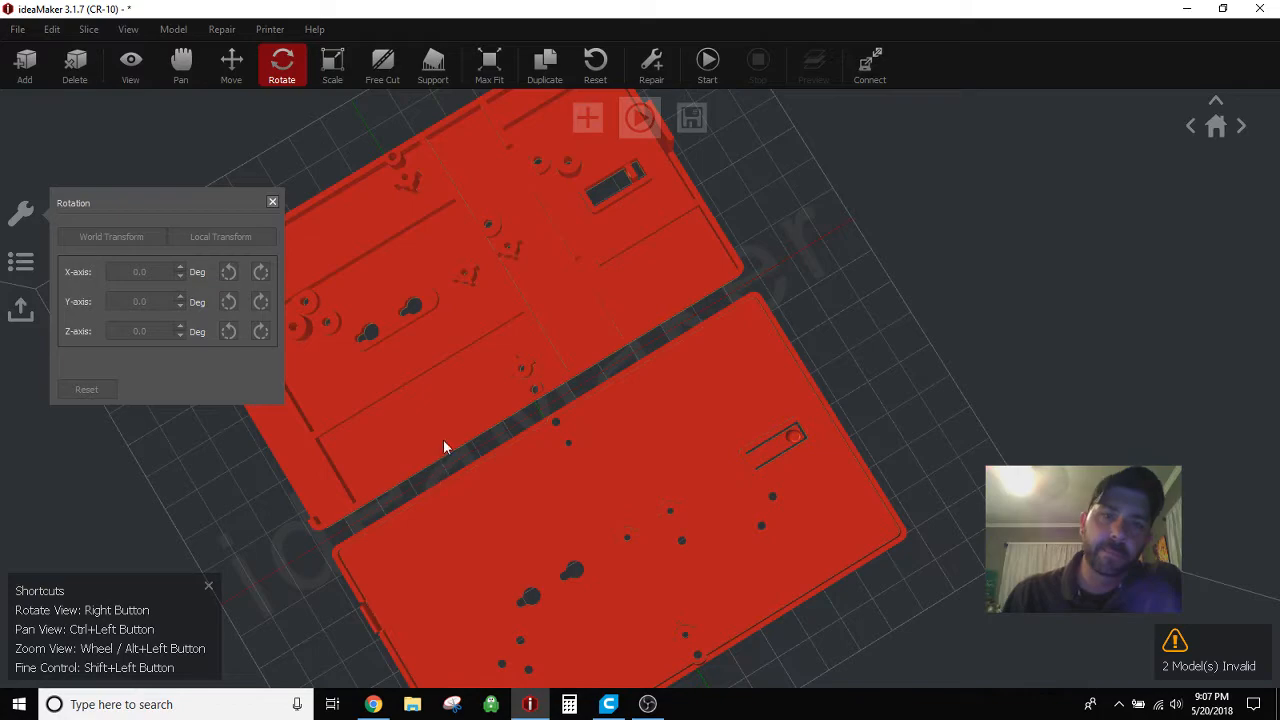
# - Edit and save the CE-PLA-BASIC template, and slice both cut parts to check the print estimate
pyautogui.click(543, 520)
pyautogui.keyDown('ctrl'); pyautogui.click(546, 517); pyautogui.keyUp('ctrl')
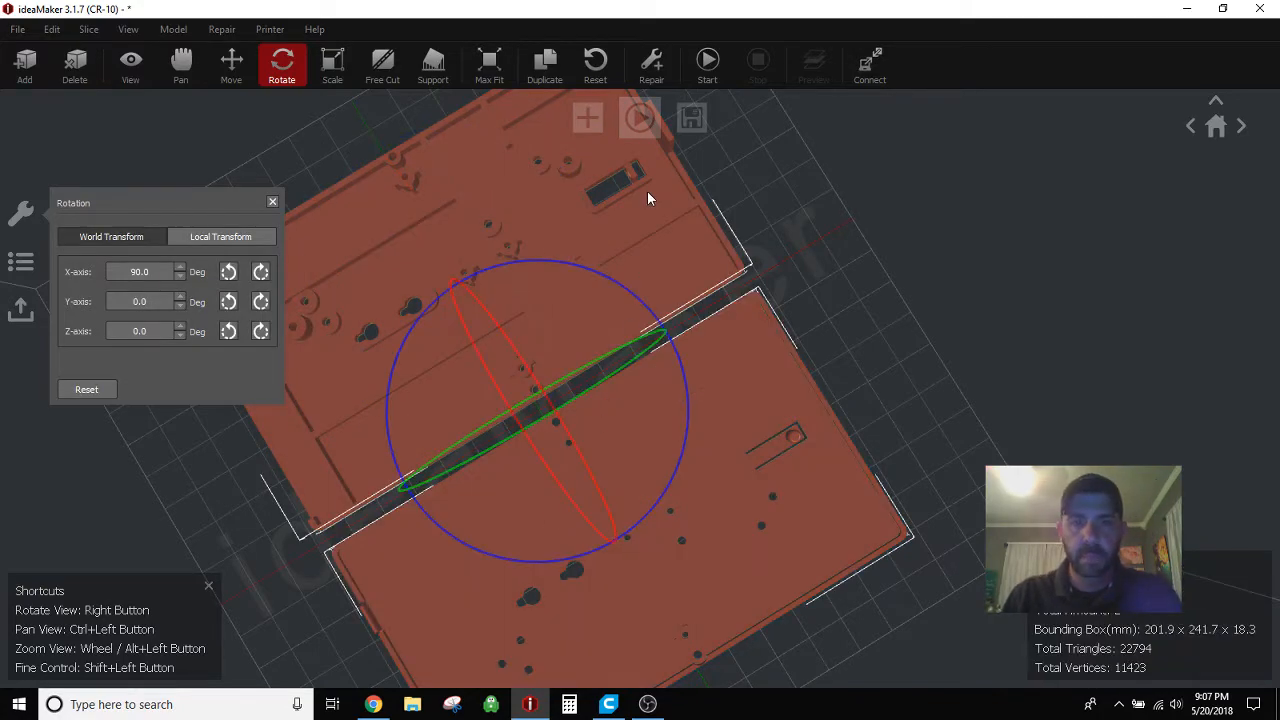
pyautogui.click(711, 71)
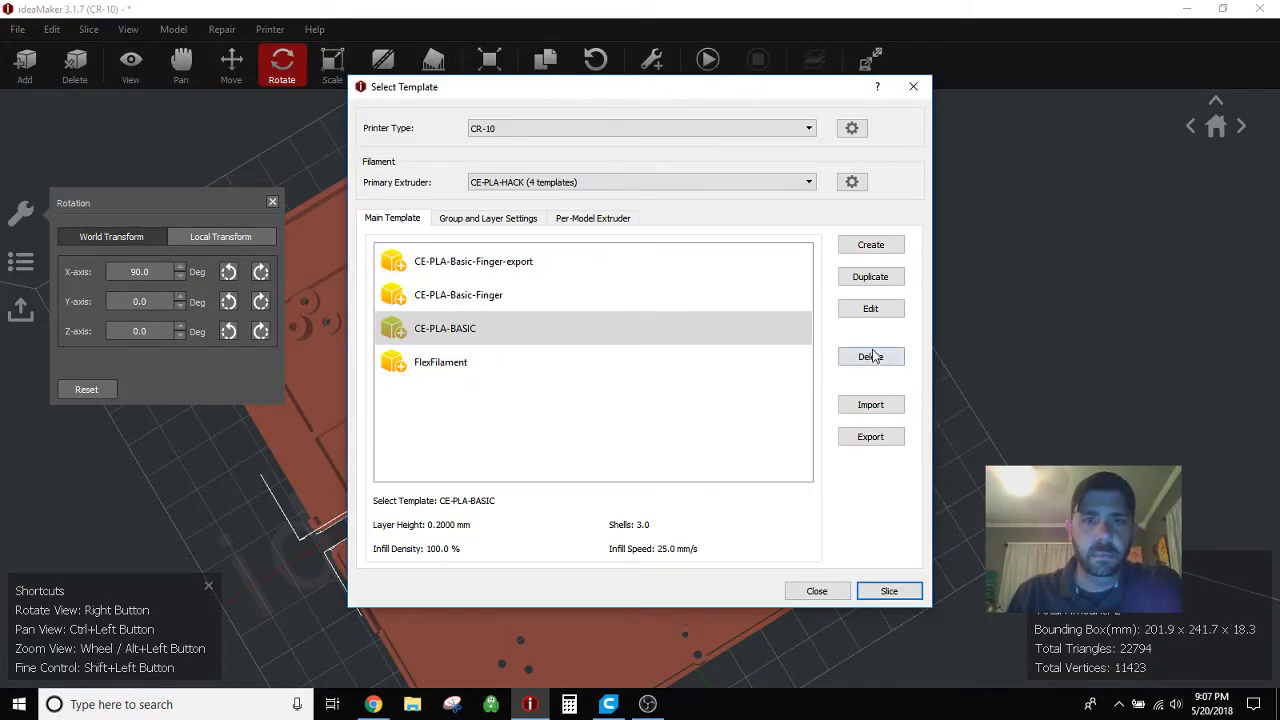
pyautogui.click(871, 310)
pyautogui.click(646, 394)
pyautogui.click(630, 418)
pyautogui.click(805, 492)
pyautogui.click(889, 592)
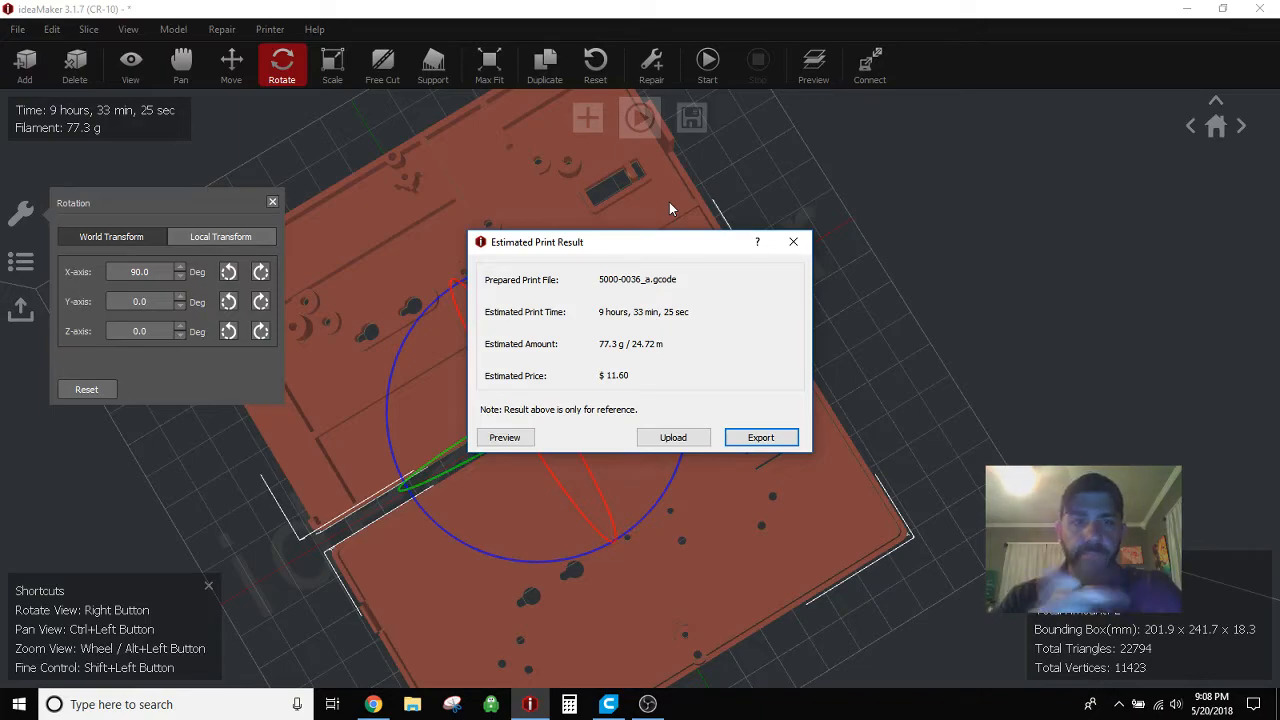
pyautogui.click(793, 241)
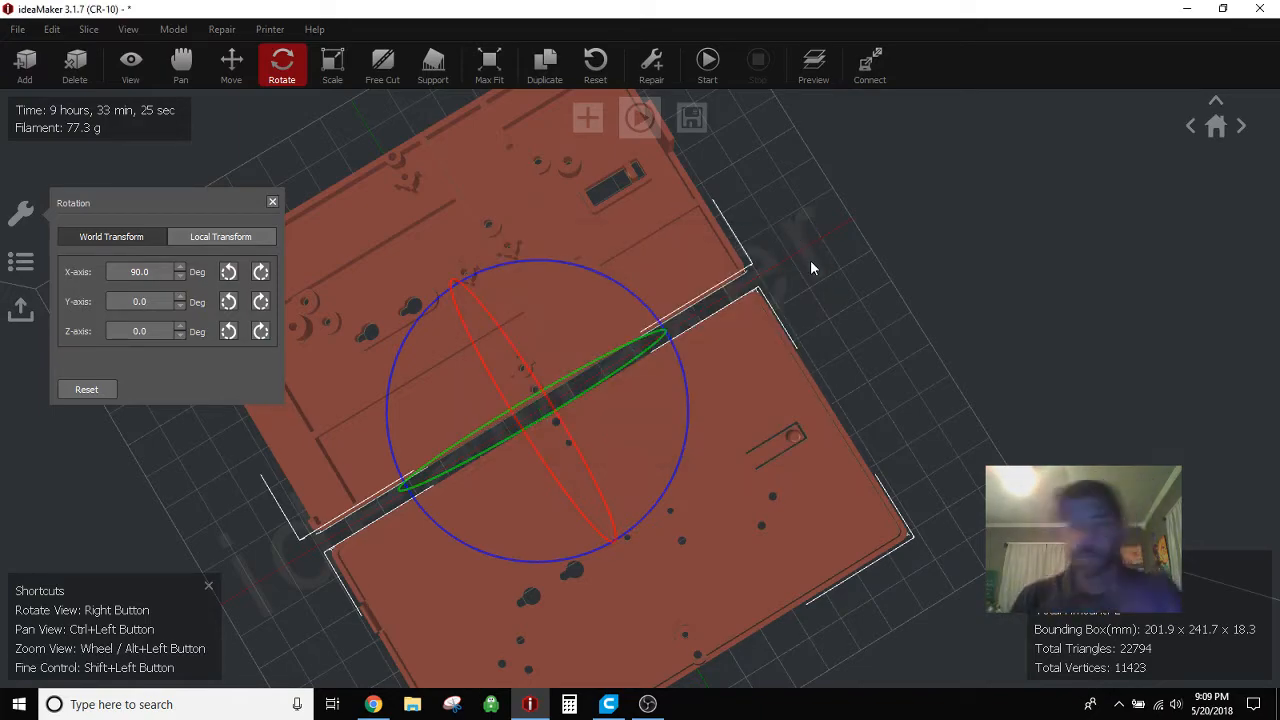
pyautogui.click(858, 283)
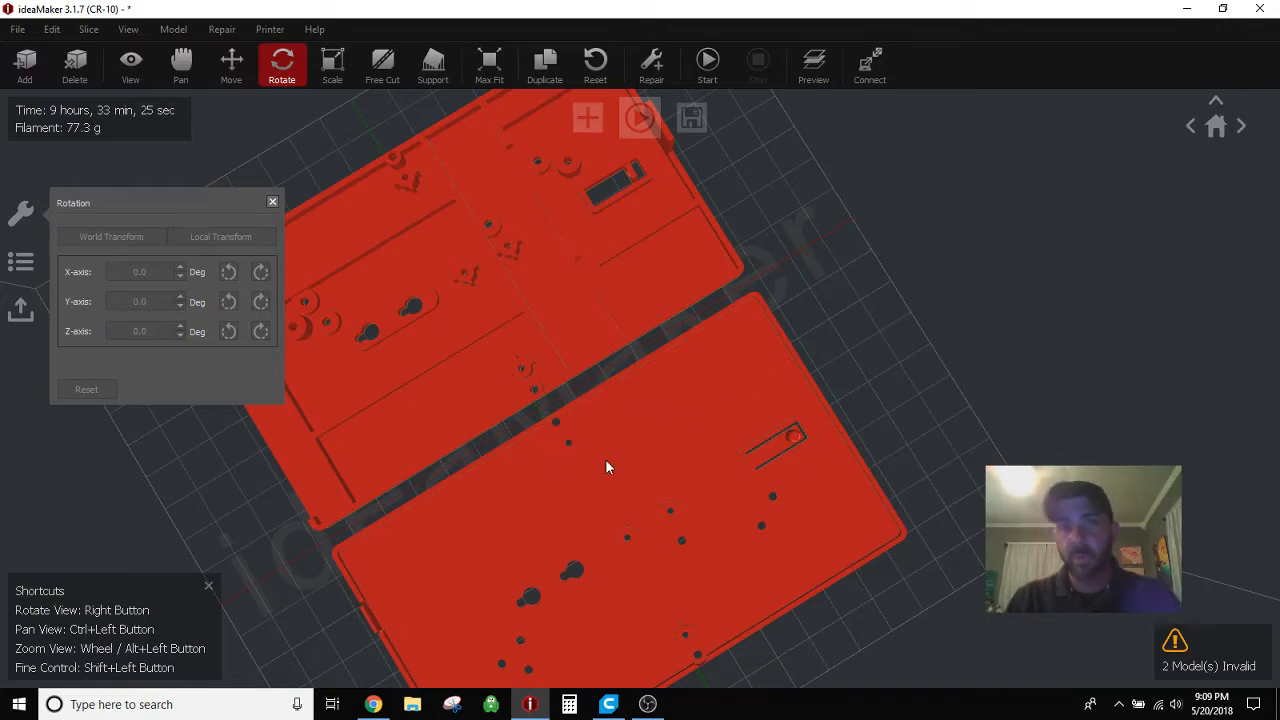
# - Export the thin flat cut part to the Desktop as binary STL part1, replacing the existing file
pyautogui.click(647, 430)
pyautogui.click(528, 262)
pyautogui.click(684, 482)
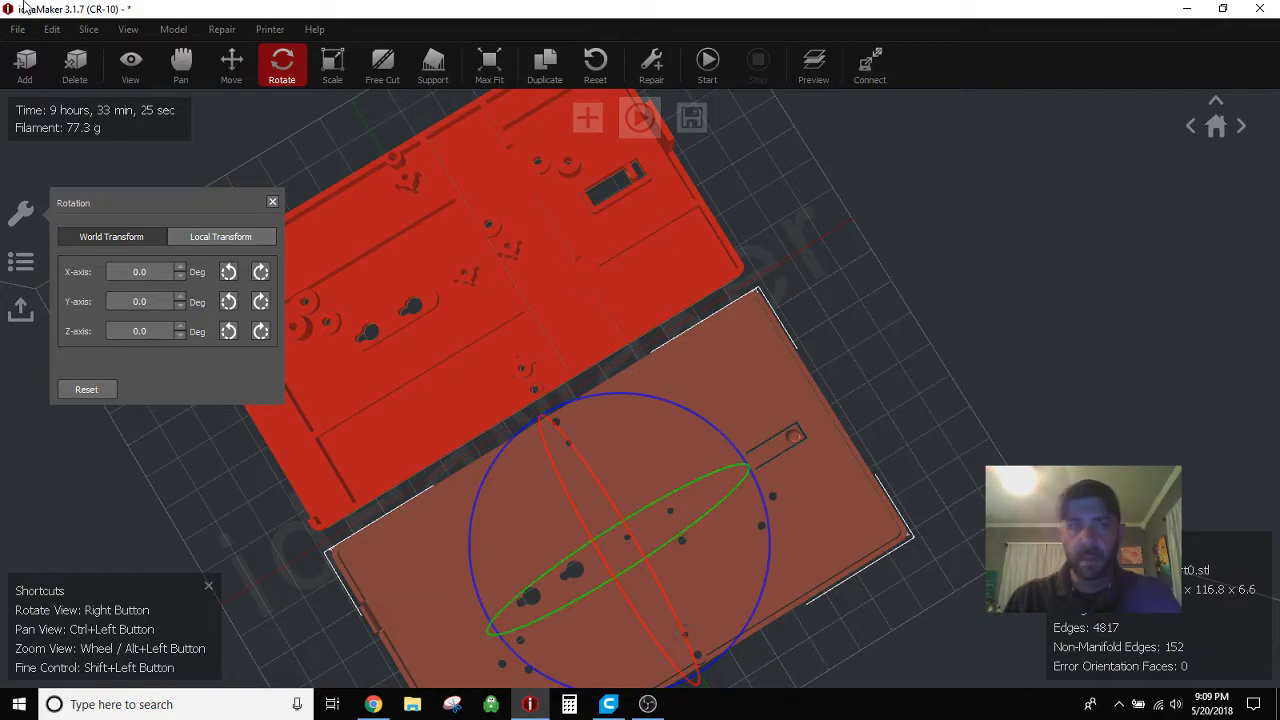
pyautogui.click(18, 29)
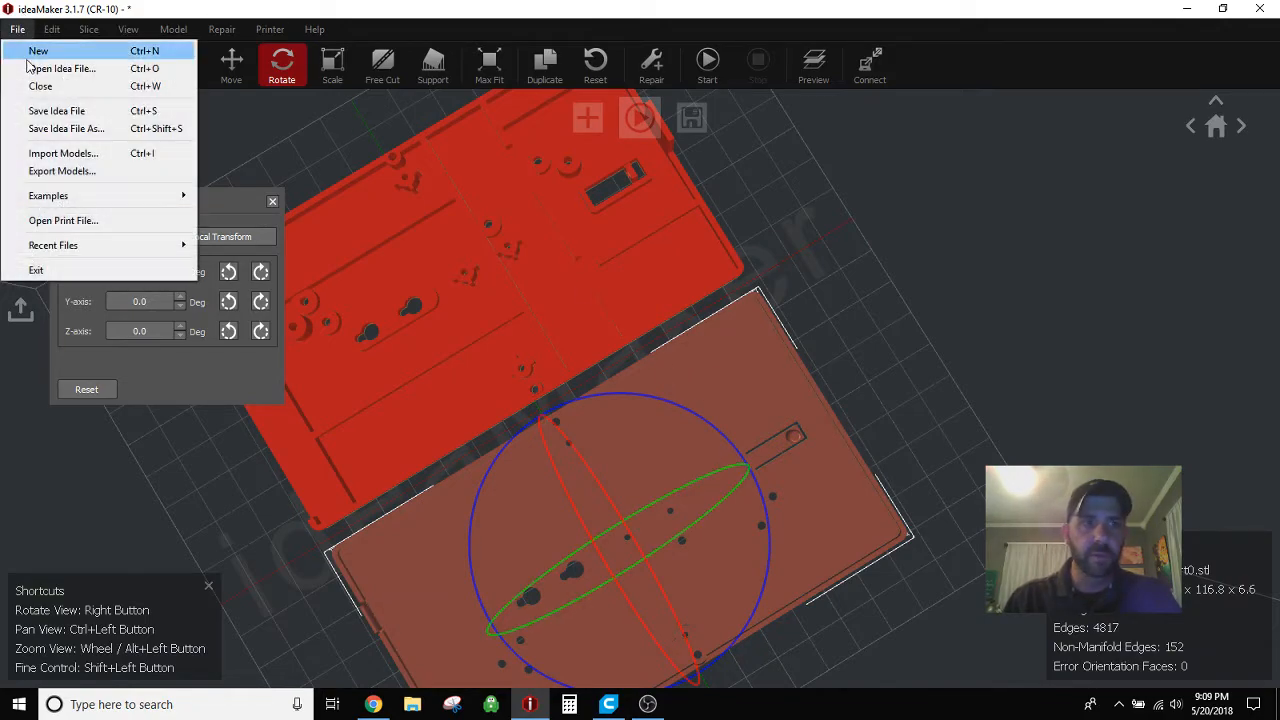
pyautogui.click(30, 166)
pyautogui.moveTo(246, 322); pyautogui.dragTo(88, 305)
pyautogui.write('part1')
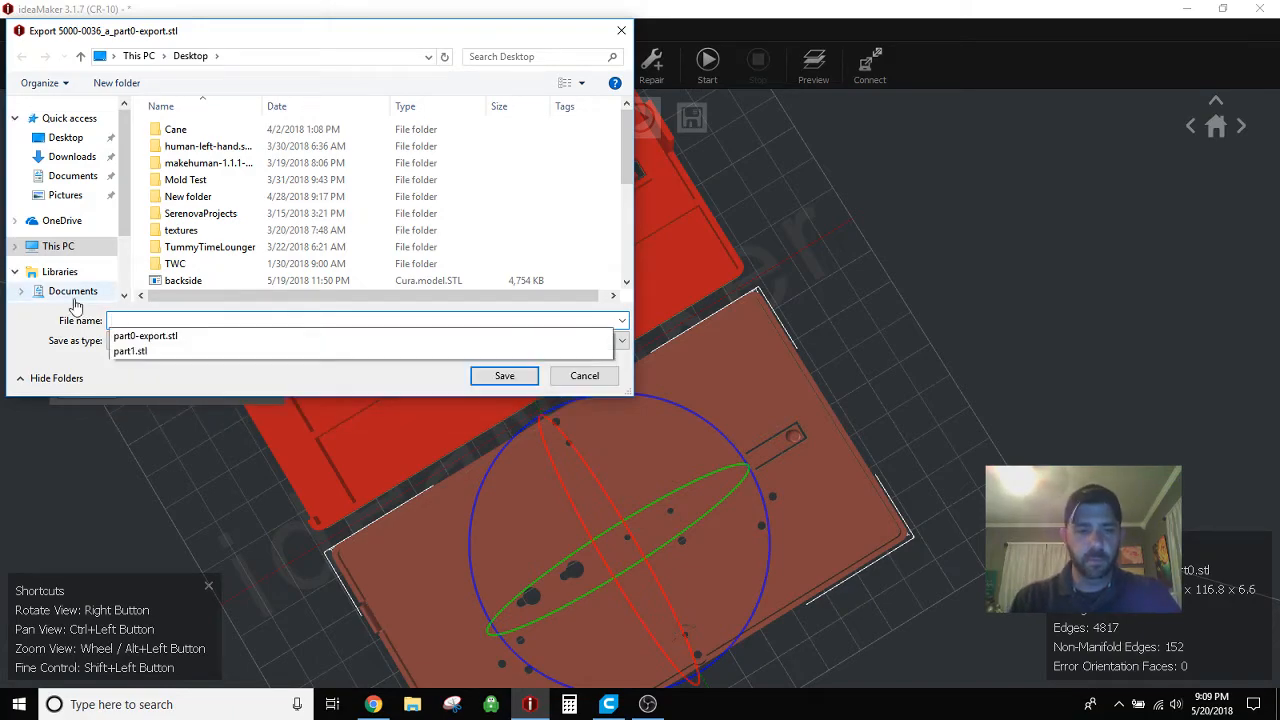
pyautogui.click(66, 138)
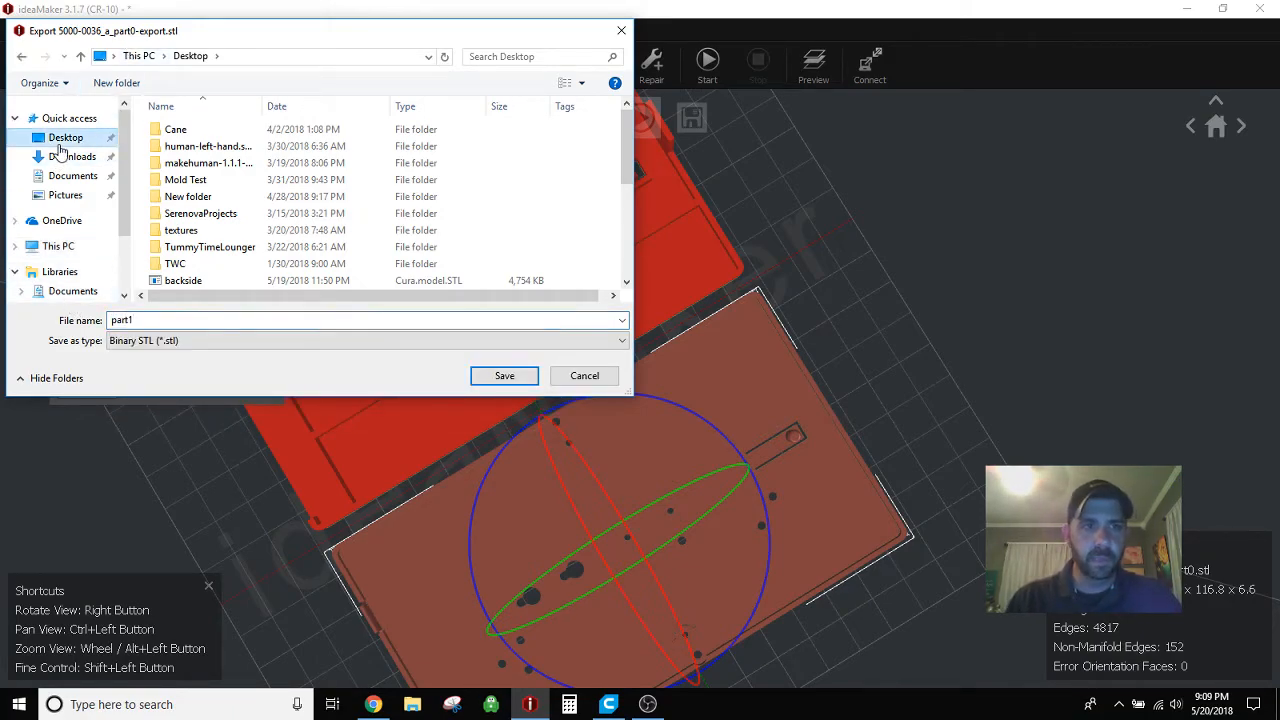
pyautogui.click(504, 376)
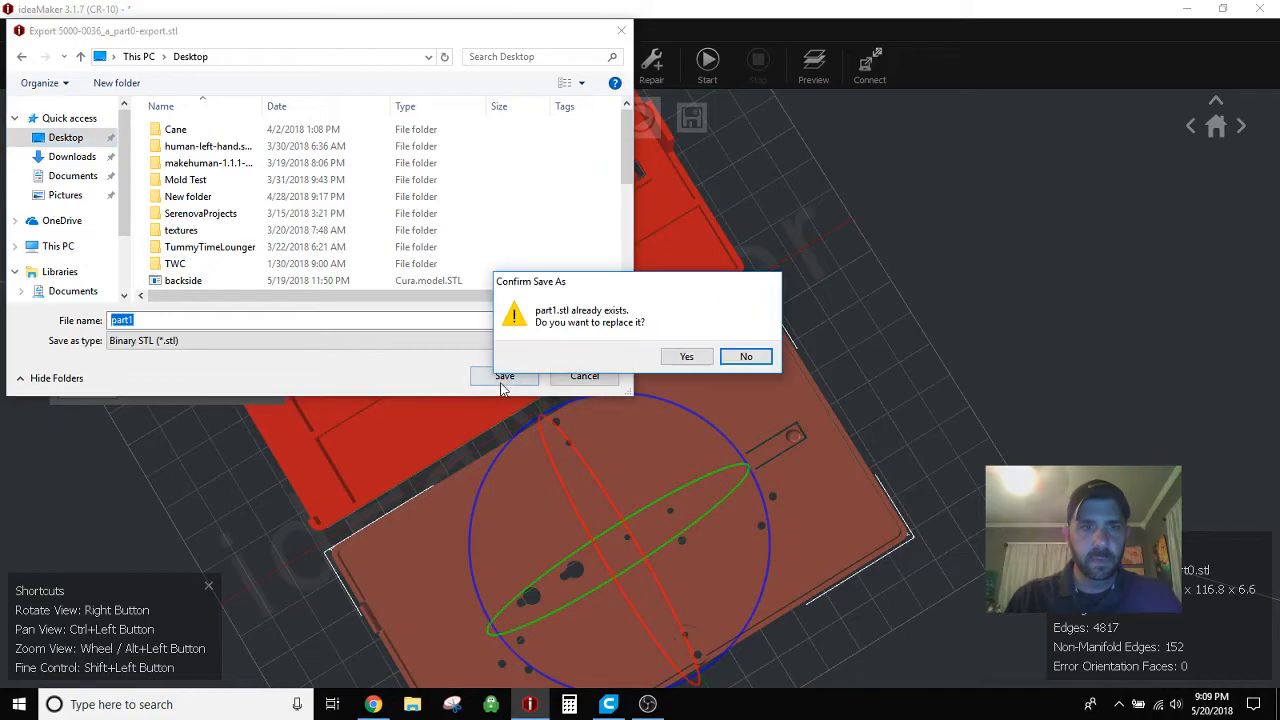
pyautogui.click(686, 355)
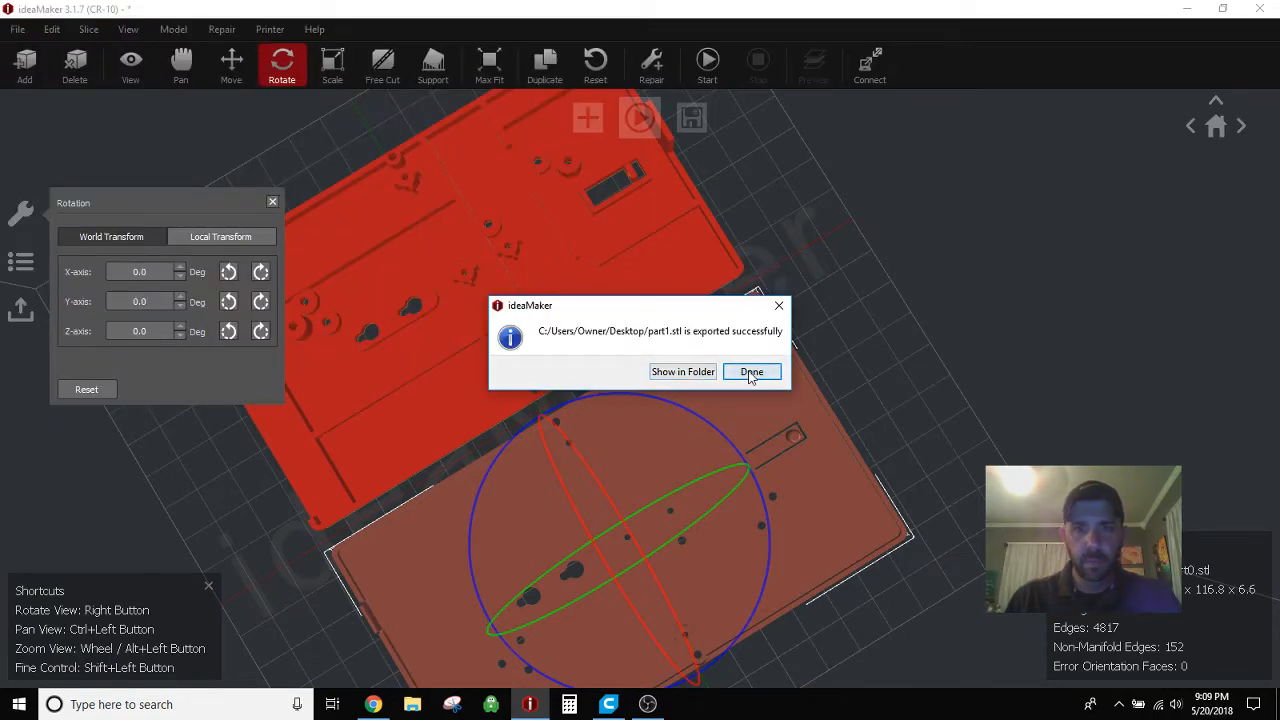
pyautogui.click(749, 373)
# - Export the flipped cut part with the protruding tab to the Desktop as binary STL part2, replacing the existing file
pyautogui.click(621, 309)
pyautogui.click(18, 29)
pyautogui.click(77, 166)
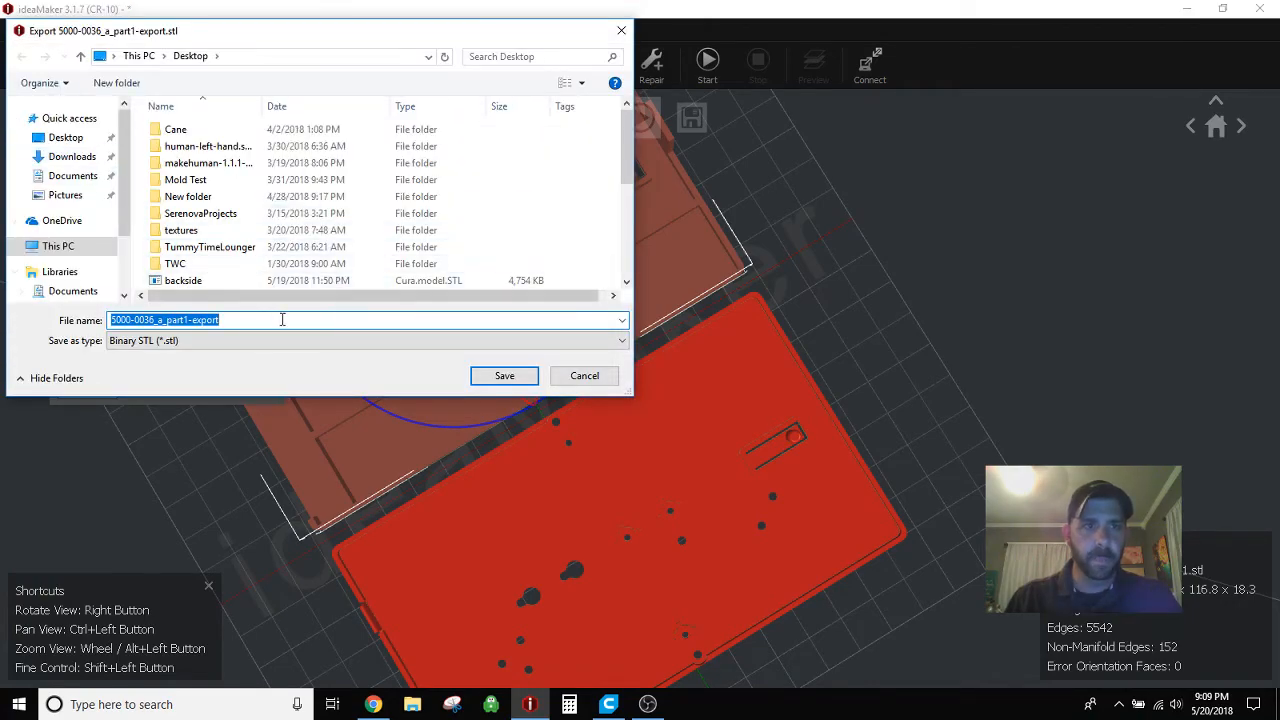
pyautogui.write('part2')
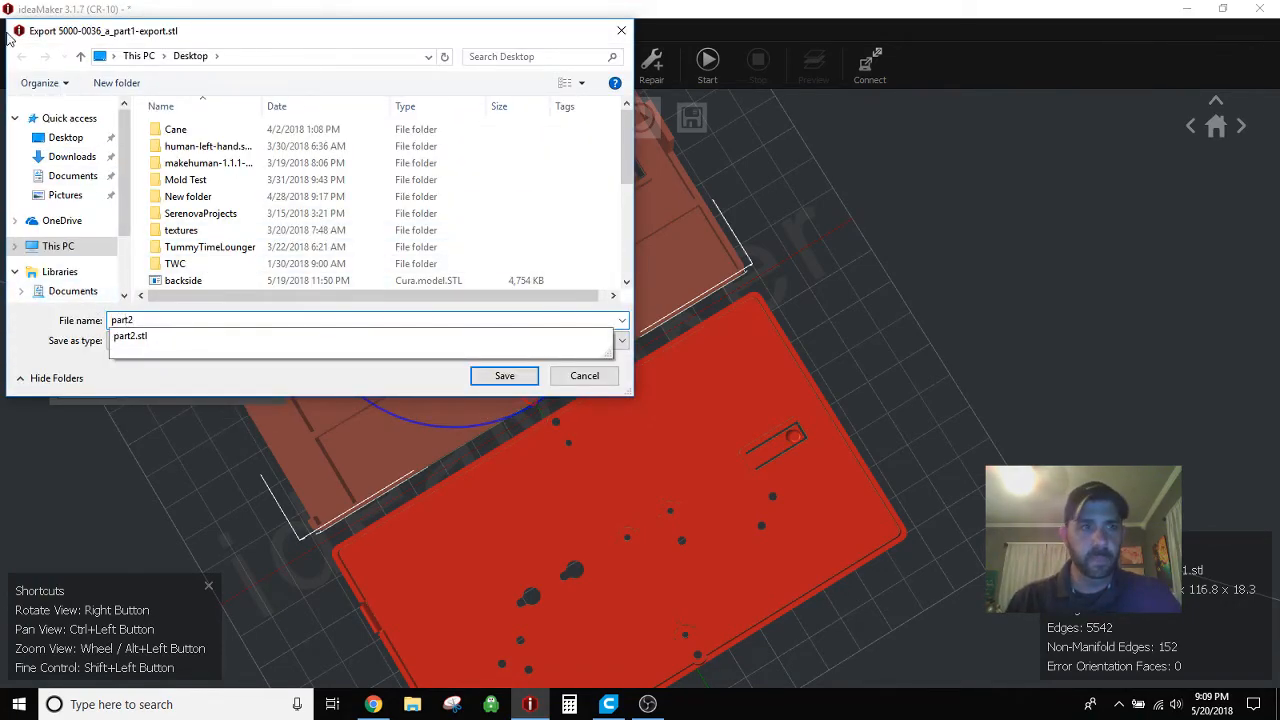
pyautogui.click(64, 137)
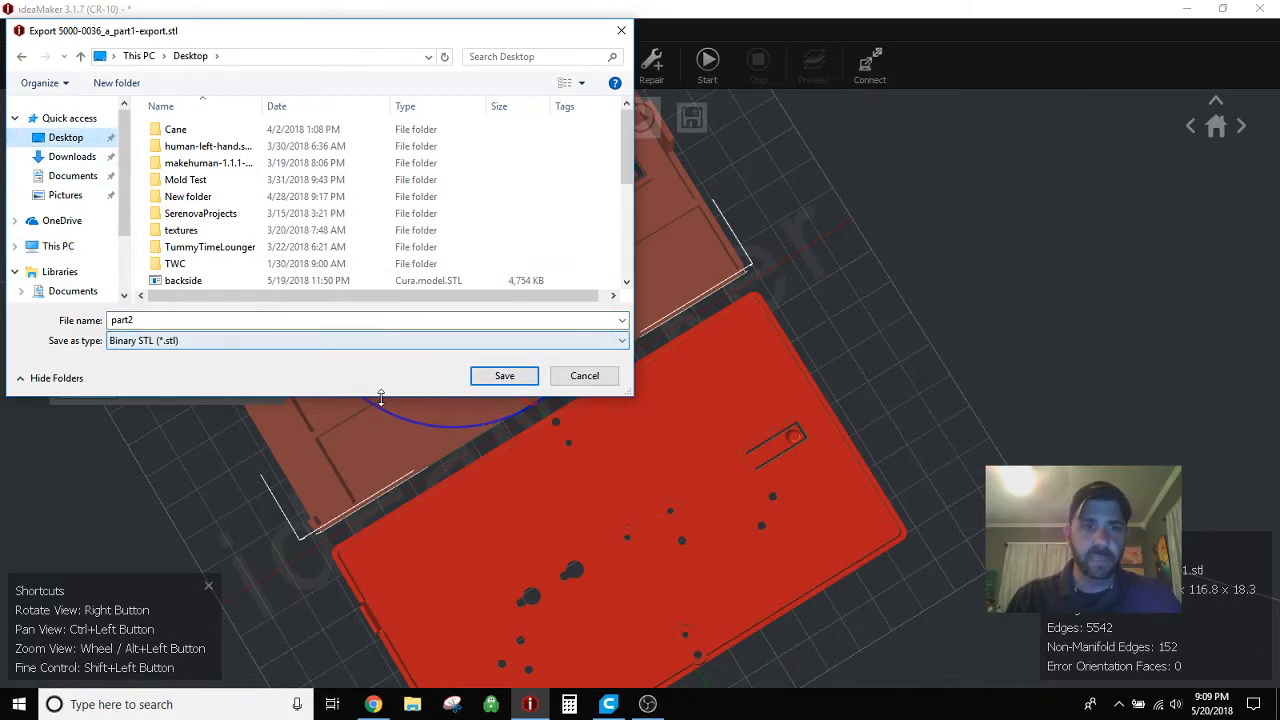
pyautogui.click(504, 375)
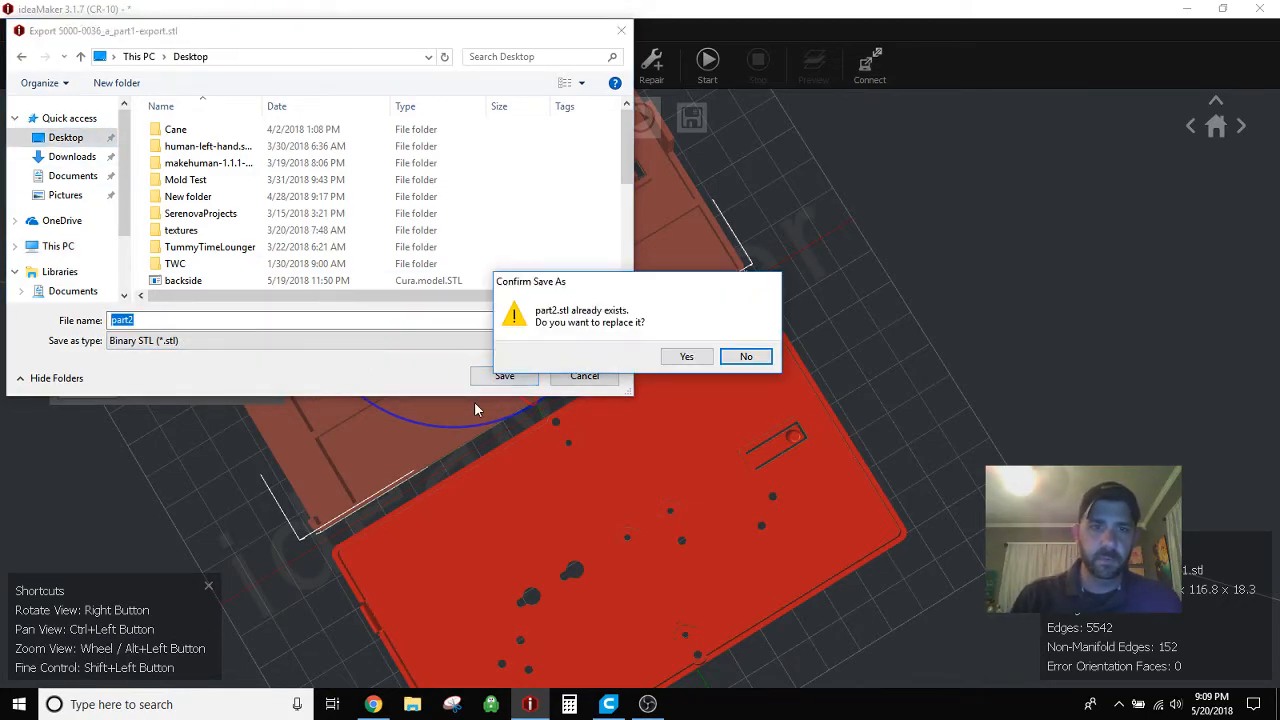
pyautogui.click(694, 356)
pyautogui.click(740, 374)
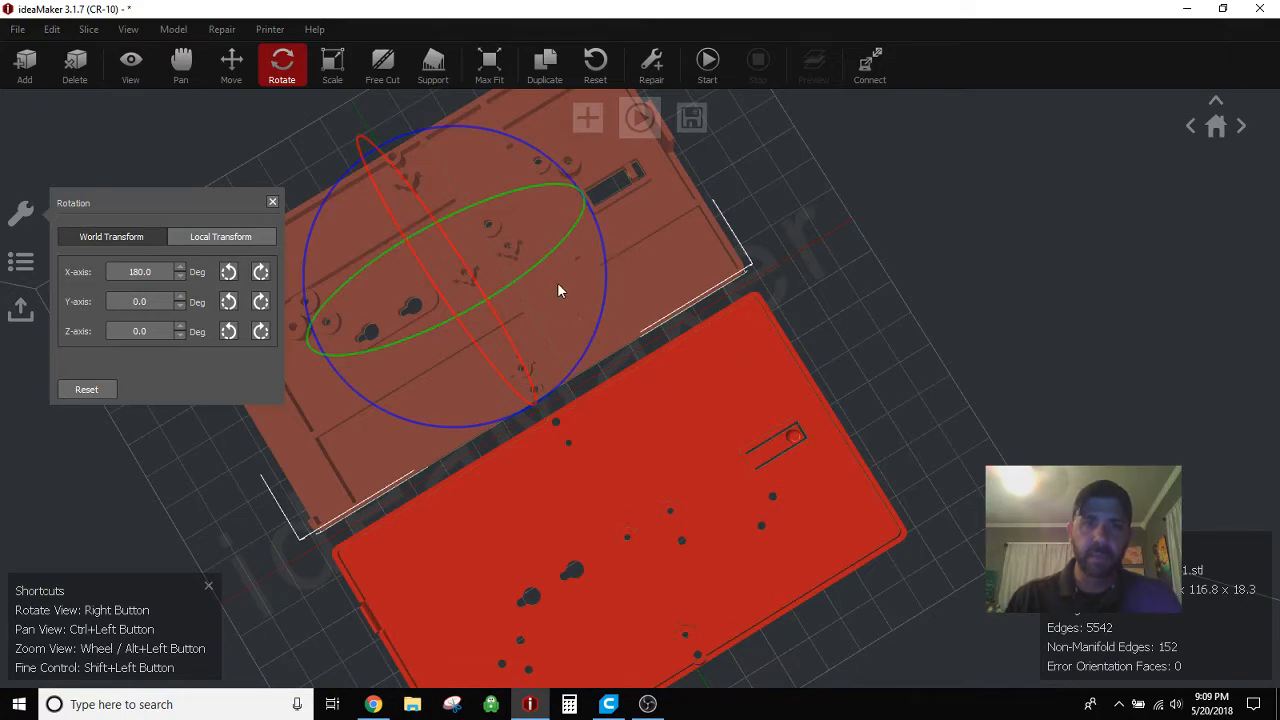
pyautogui.click(662, 472)
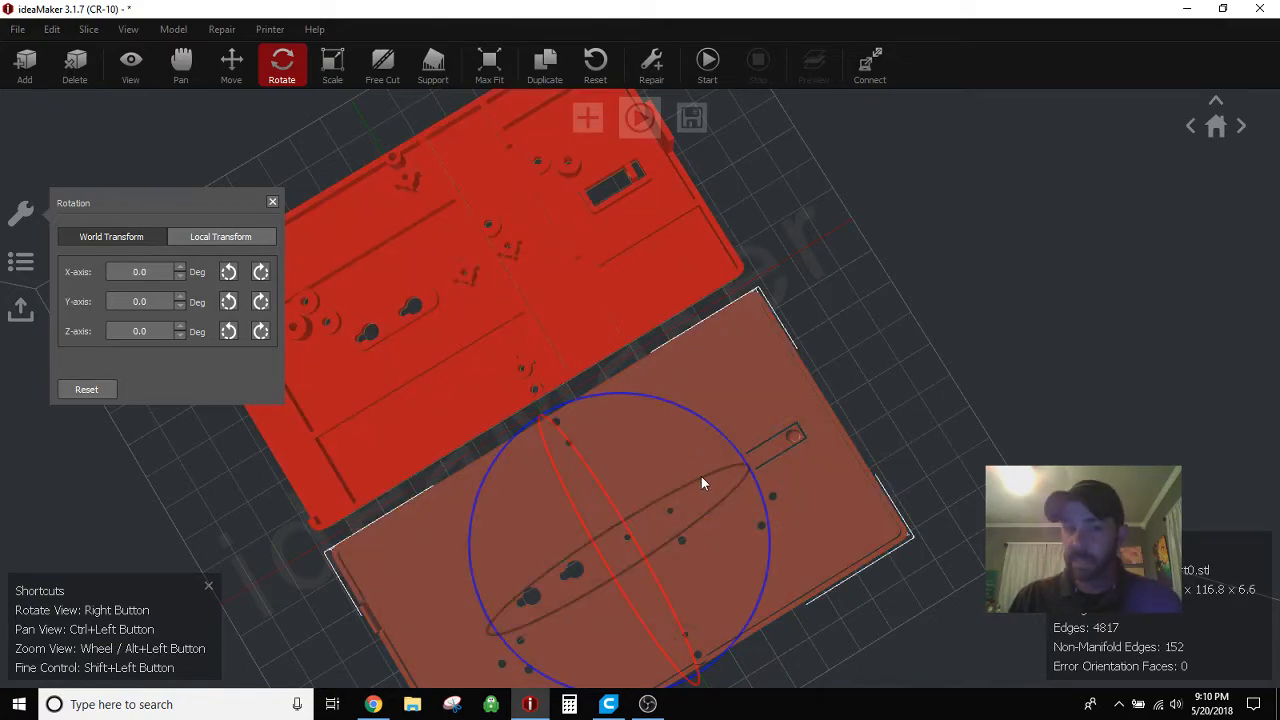
pyautogui.click(533, 326)
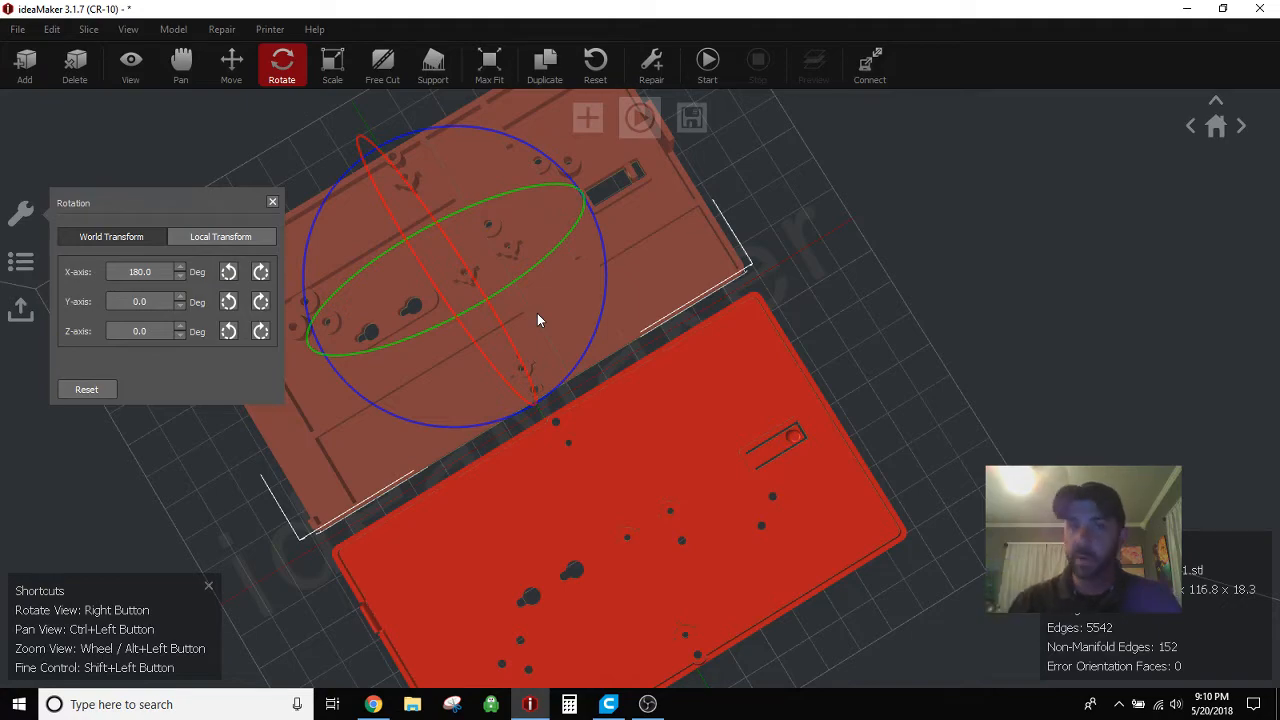
pyautogui.click(888, 430)
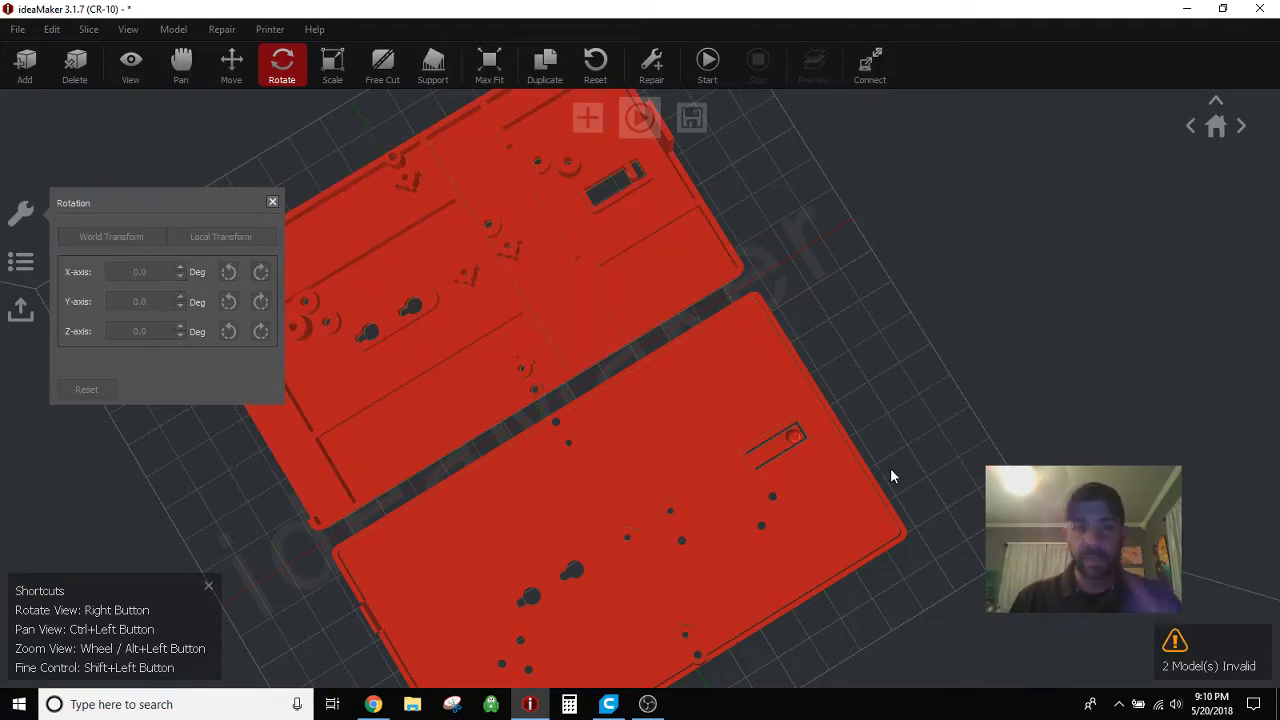